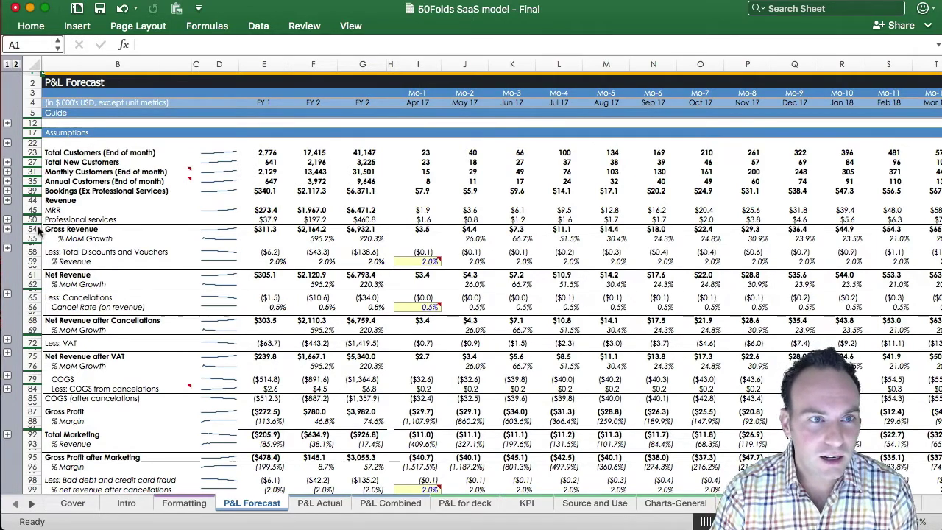
Collapse the P&L Forecast to summary rows, then expand the Guide notes to the operating cash flow note
{"action": "left_click", "coordinate": [112, 230]}
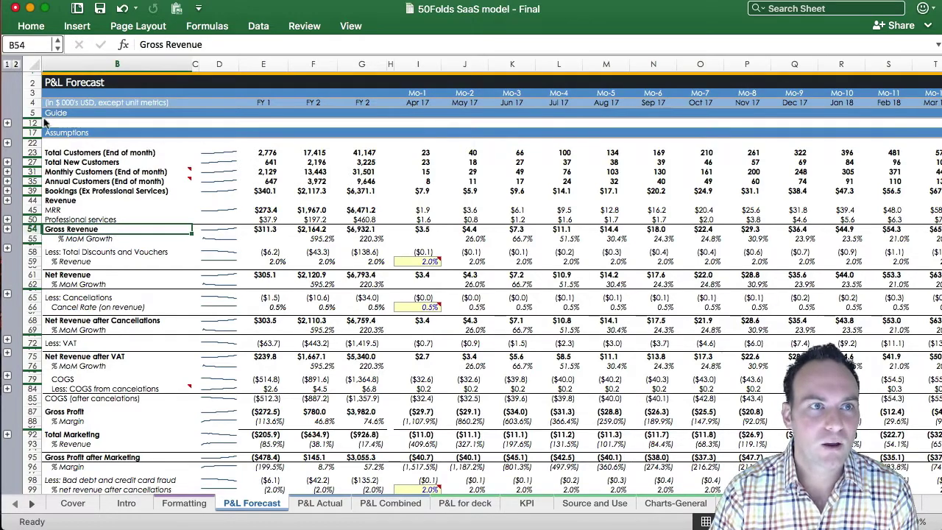
{"action": "left_click", "coordinate": [16, 66]}
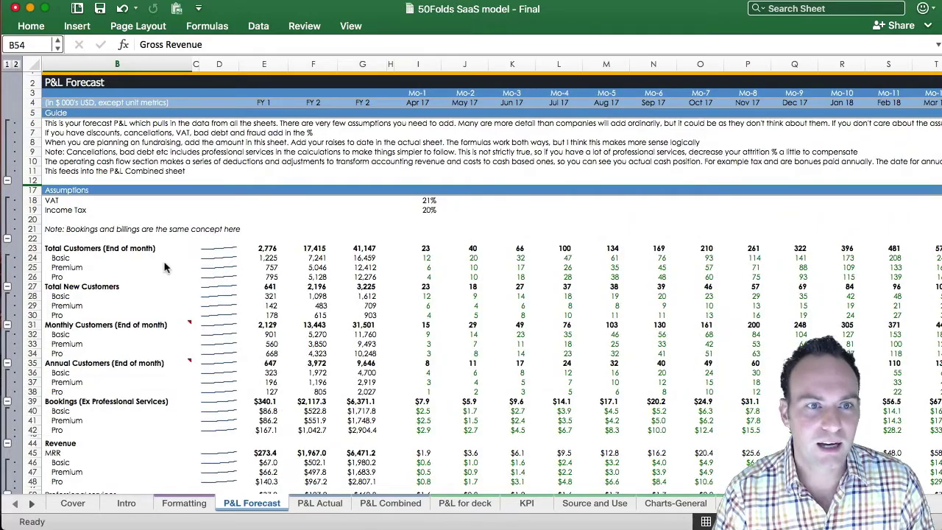
{"action": "scroll", "coordinate": [165, 267], "scroll_direction": "down", "scroll_amount": 20}
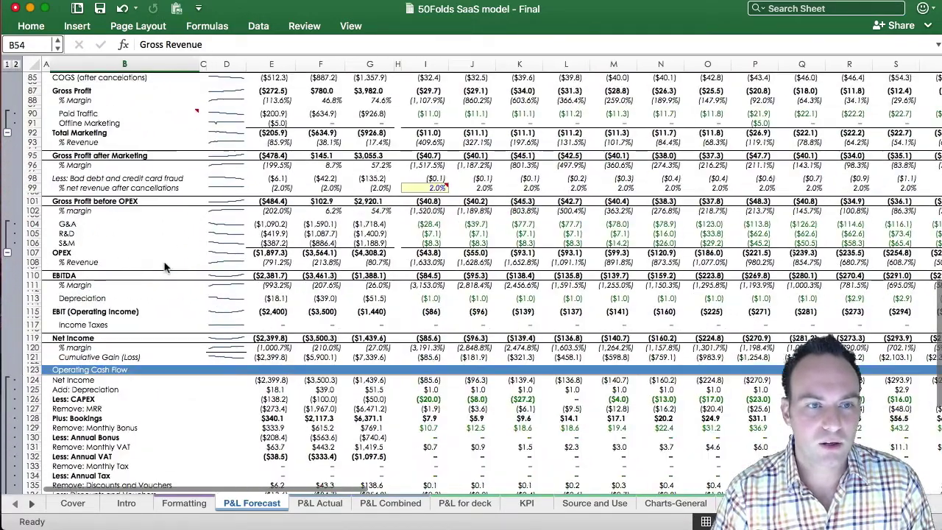
{"action": "scroll", "coordinate": [165, 267], "scroll_direction": "up", "scroll_amount": 20}
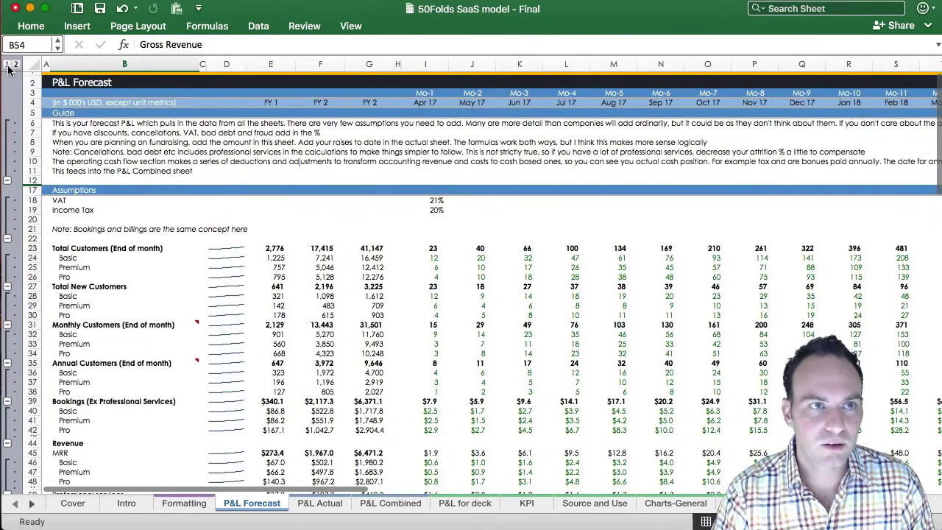
{"action": "left_click", "coordinate": [7, 65]}
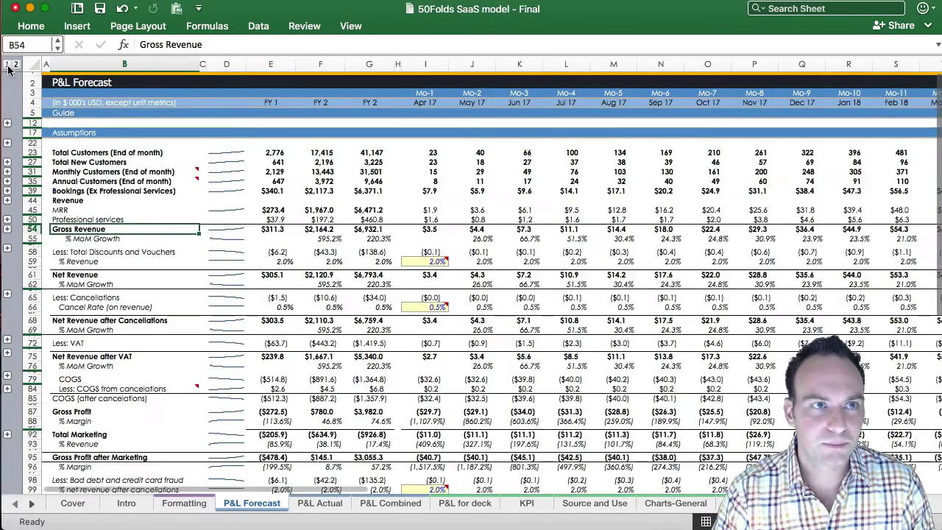
{"action": "left_click", "coordinate": [7, 123]}
{"action": "left_click", "coordinate": [156, 162]}
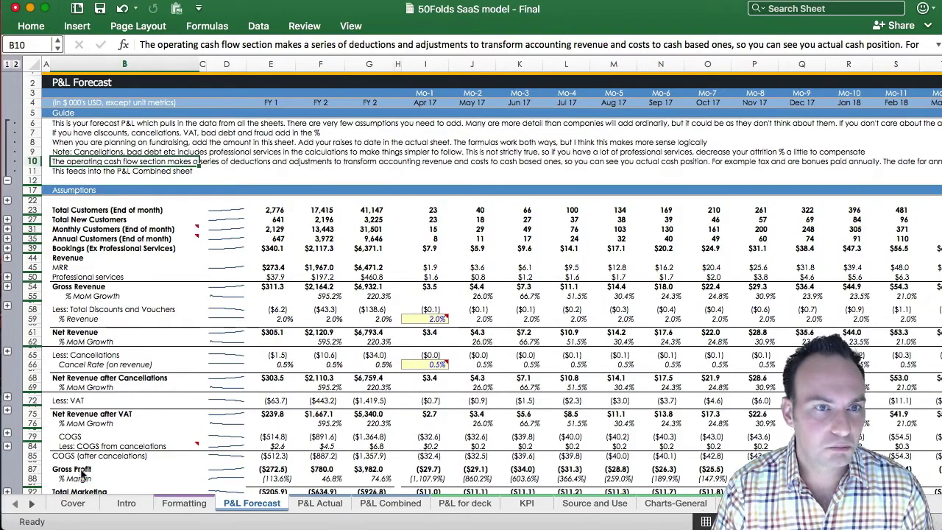
On the Intro sheet, check the Existing/New dropdown example in the Cell types legend
{"action": "left_click", "coordinate": [123, 502]}
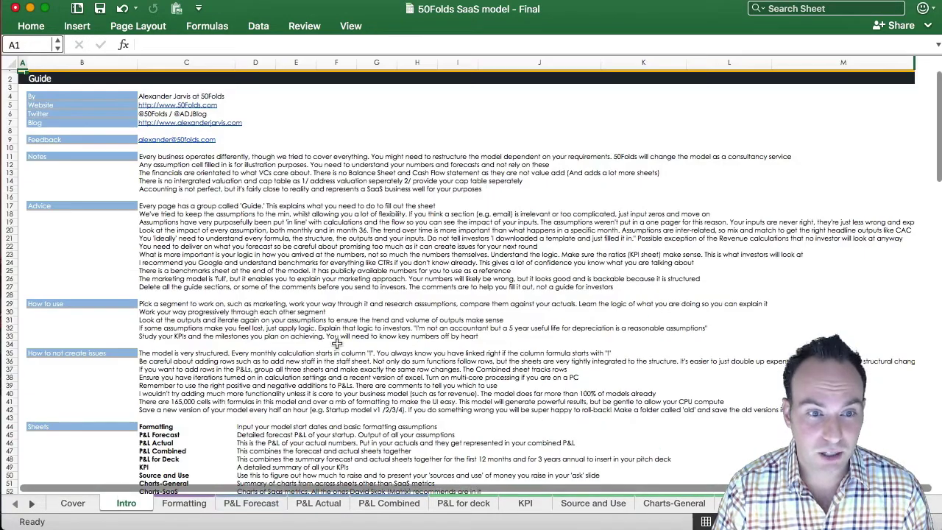
{"action": "scroll", "coordinate": [339, 347], "scroll_direction": "down", "scroll_amount": 10}
{"action": "scroll", "coordinate": [339, 348], "scroll_direction": "down", "scroll_amount": 2}
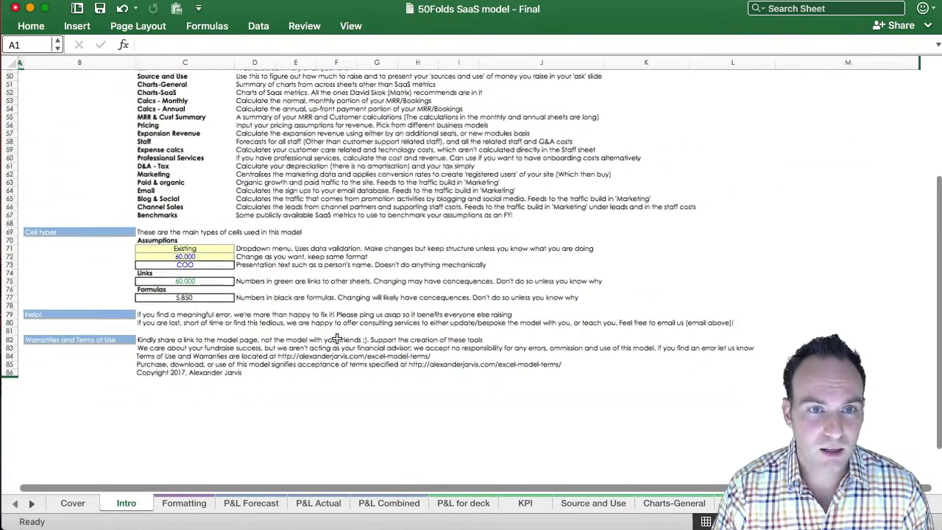
{"action": "scroll", "coordinate": [336, 337], "scroll_direction": "up", "scroll_amount": 5}
{"action": "scroll", "coordinate": [336, 338], "scroll_direction": "left", "scroll_amount": 5}
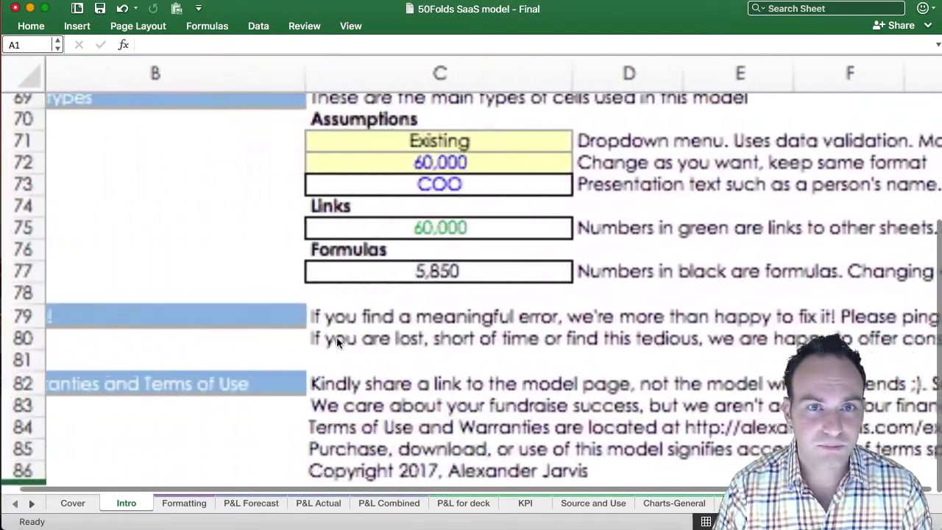
{"action": "scroll", "coordinate": [336, 336], "scroll_direction": "up", "scroll_amount": 4}
{"action": "left_click", "coordinate": [578, 212]}
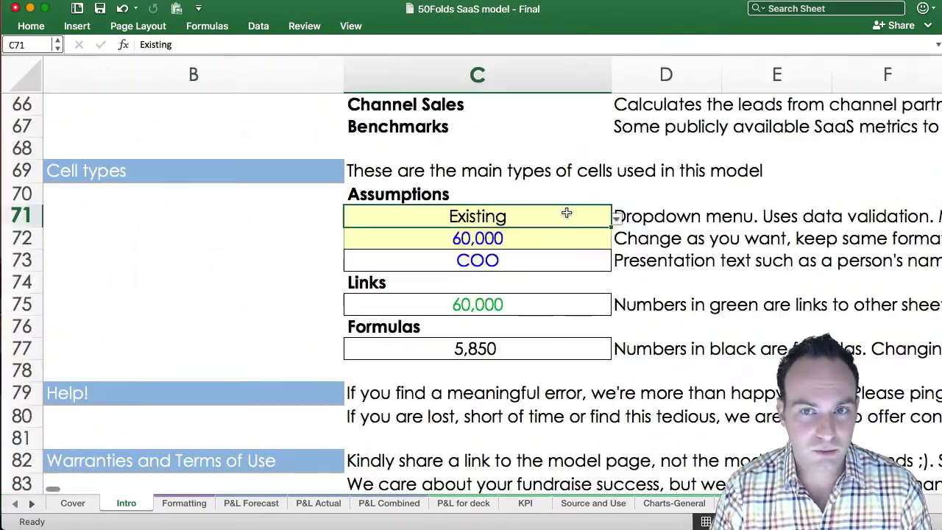
{"action": "left_click", "coordinate": [616, 221]}
{"action": "left_click", "coordinate": [615, 220]}
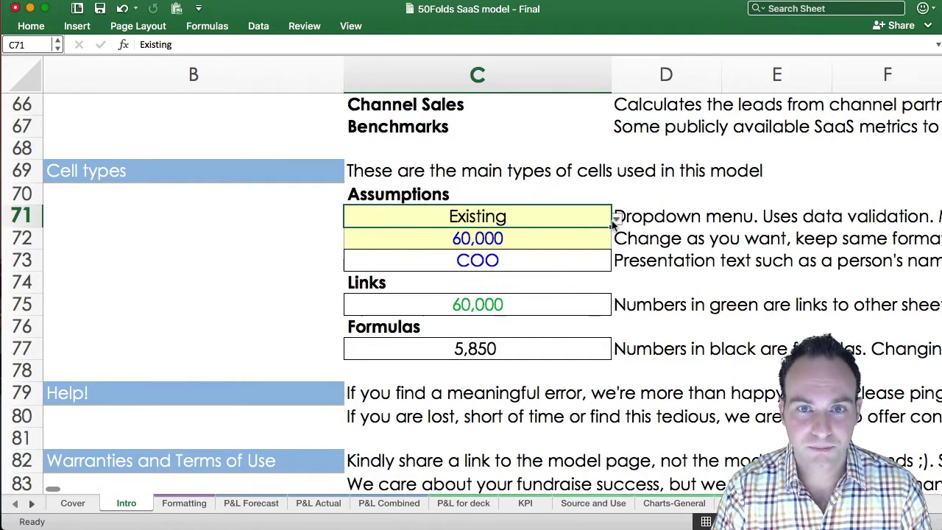
Review the 60,000 assumption, COO text, linked 60,000 and 5,850 formula examples, then return to P&L Forecast
{"action": "left_click", "coordinate": [535, 245]}
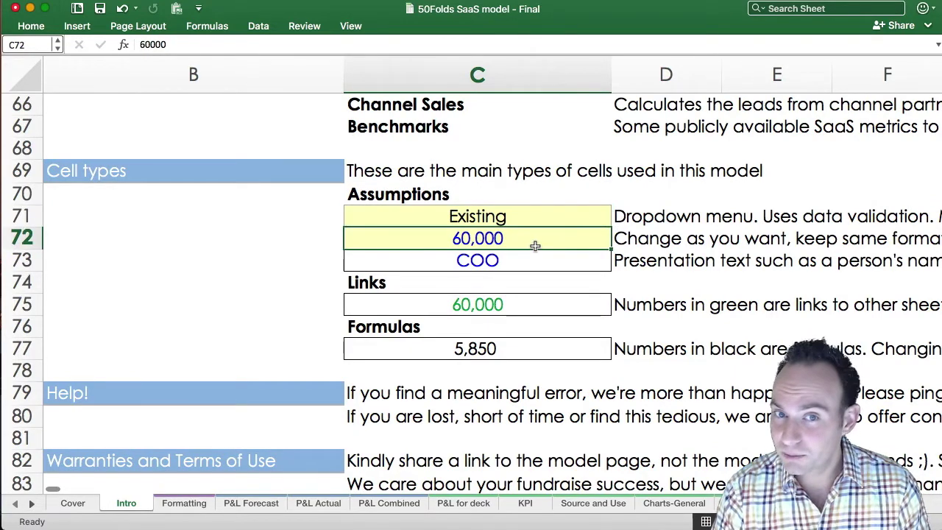
{"action": "key", "text": "Down"}
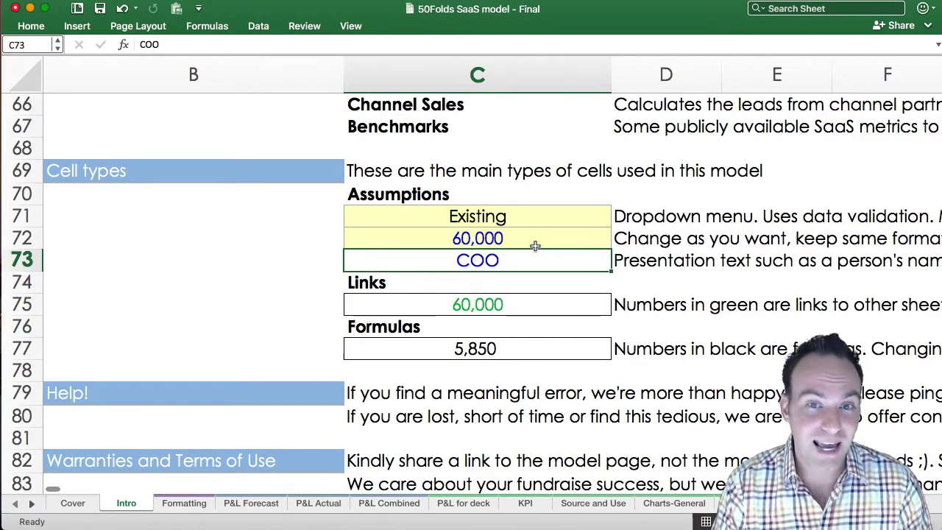
{"action": "left_click", "coordinate": [501, 308]}
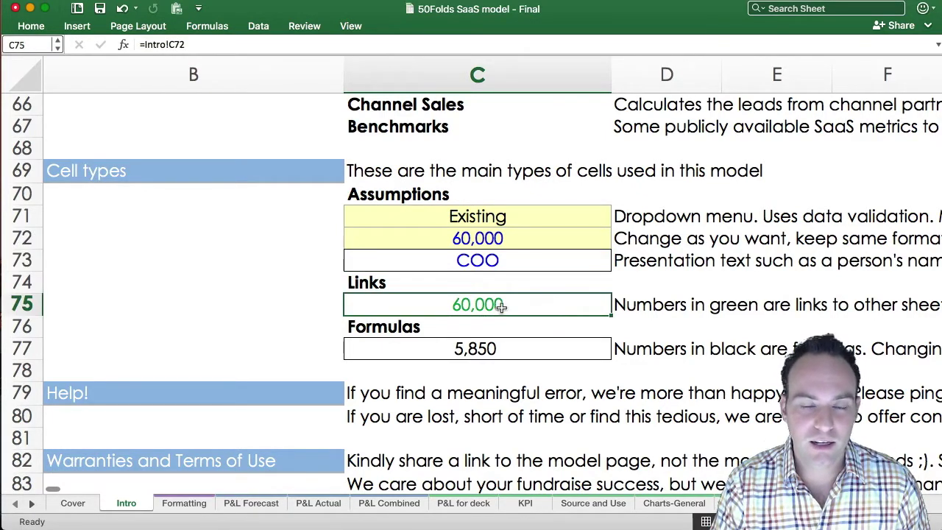
{"action": "left_click", "coordinate": [485, 349]}
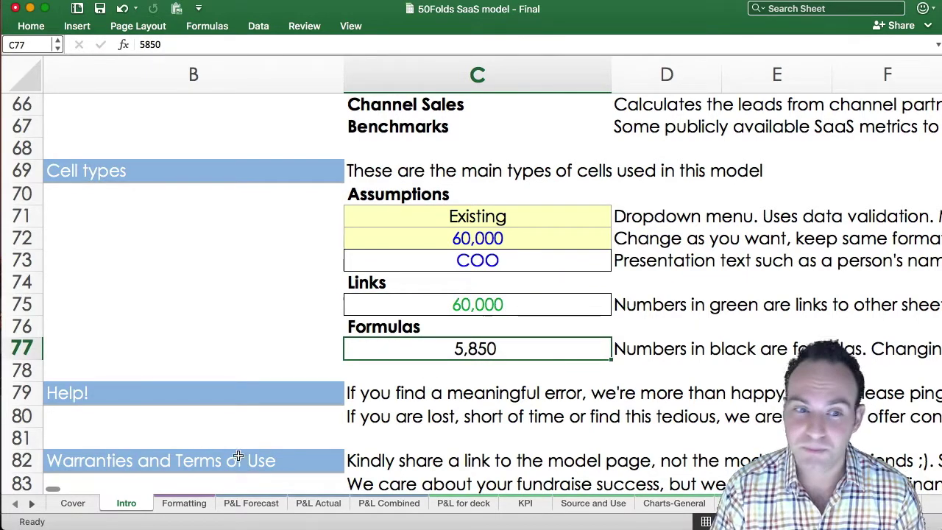
{"action": "left_click", "coordinate": [248, 500]}
Hide the Guide notes rows and scroll down toward the cash flow section
{"action": "left_click", "coordinate": [317, 375]}
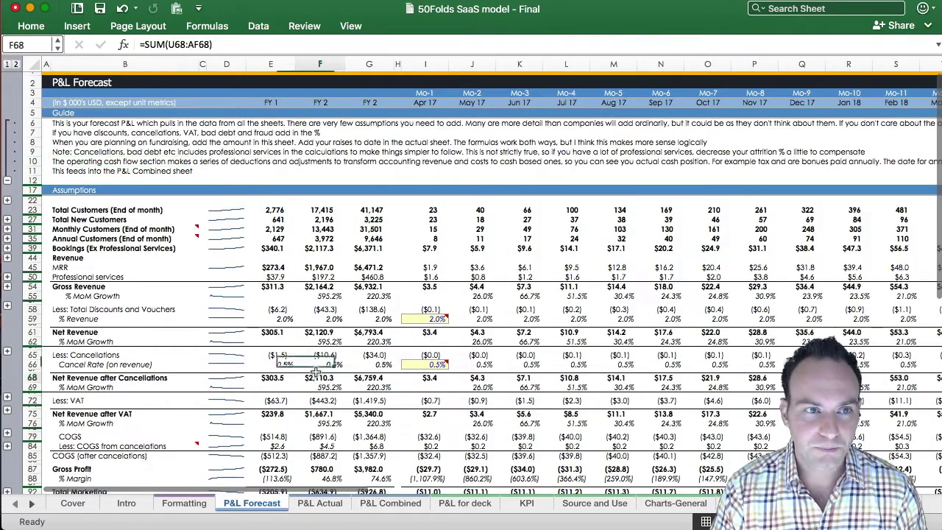
{"action": "left_click", "coordinate": [8, 181]}
{"action": "left_click", "coordinate": [276, 200]}
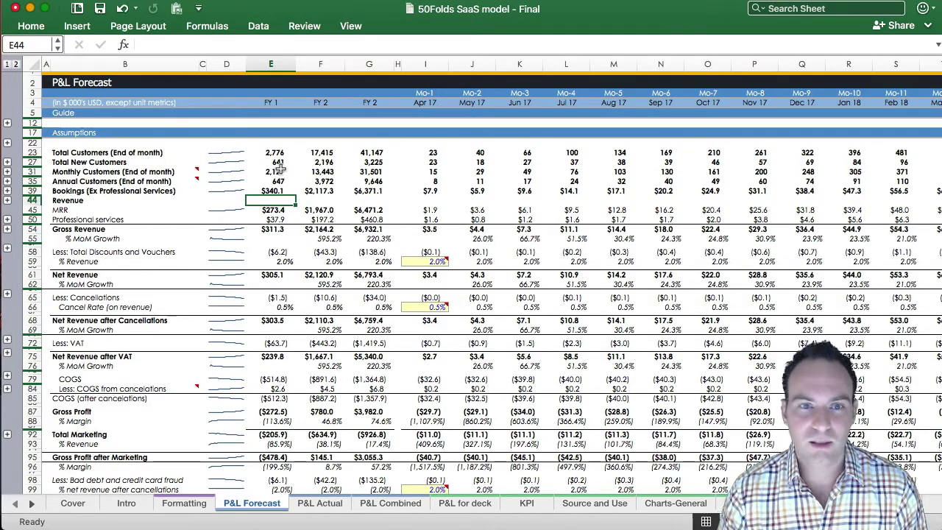
{"action": "scroll", "coordinate": [279, 169], "scroll_direction": "down", "scroll_amount": 5}
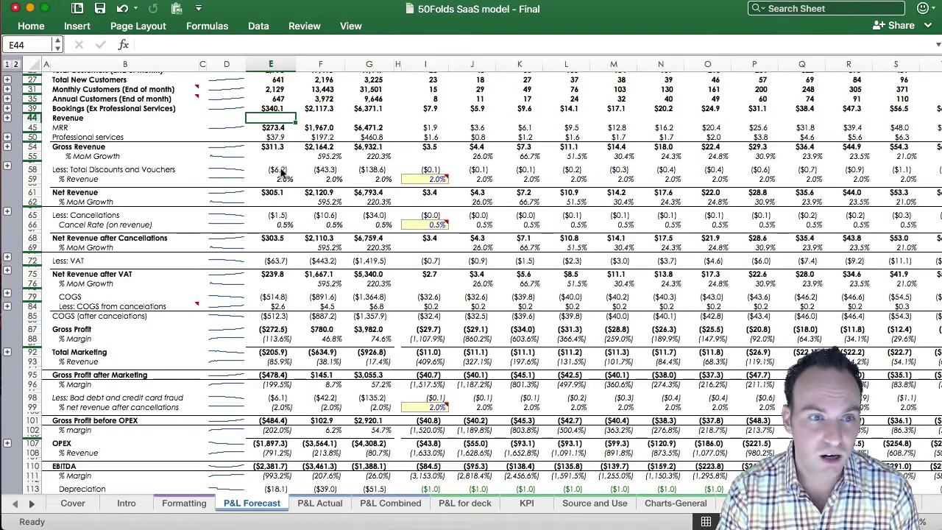
{"action": "scroll", "coordinate": [280, 171], "scroll_direction": "down", "scroll_amount": 10}
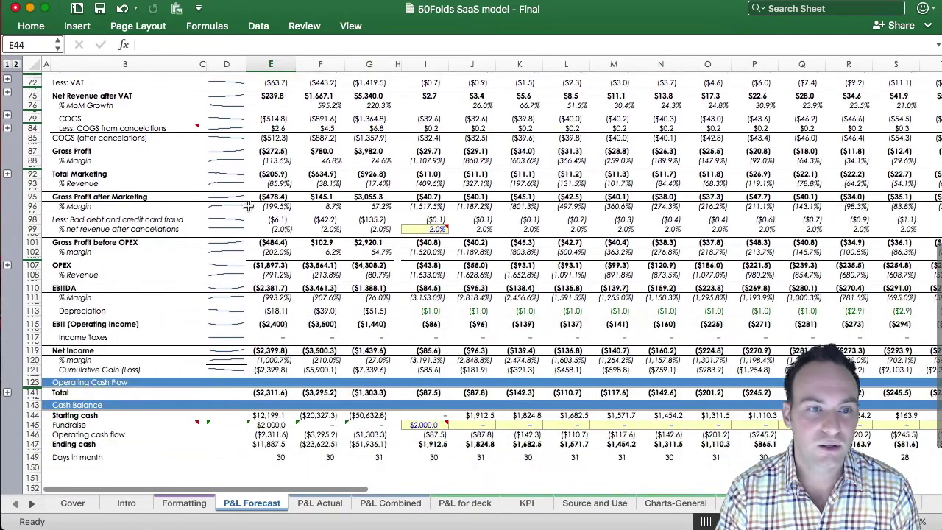
Expand Operating Cash Flow, check the row 129 error check and $2,000.0 Apr 17 fundraise, then collapse it
{"action": "left_click", "coordinate": [8, 394]}
{"action": "scroll", "coordinate": [74, 386], "scroll_direction": "down", "scroll_amount": 3}
{"action": "left_click", "coordinate": [237, 370]}
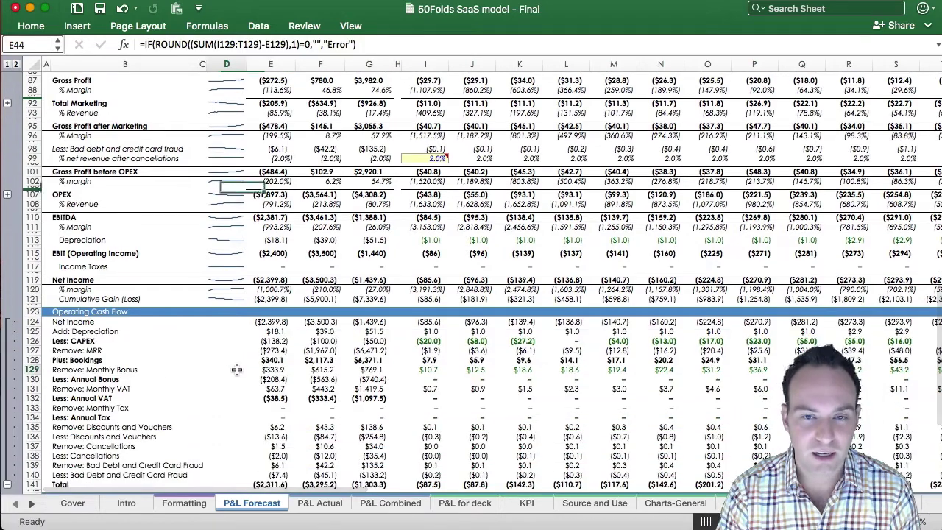
{"action": "scroll", "coordinate": [237, 374], "scroll_direction": "down", "scroll_amount": 1}
{"action": "scroll", "coordinate": [237, 374], "scroll_direction": "down", "scroll_amount": 3}
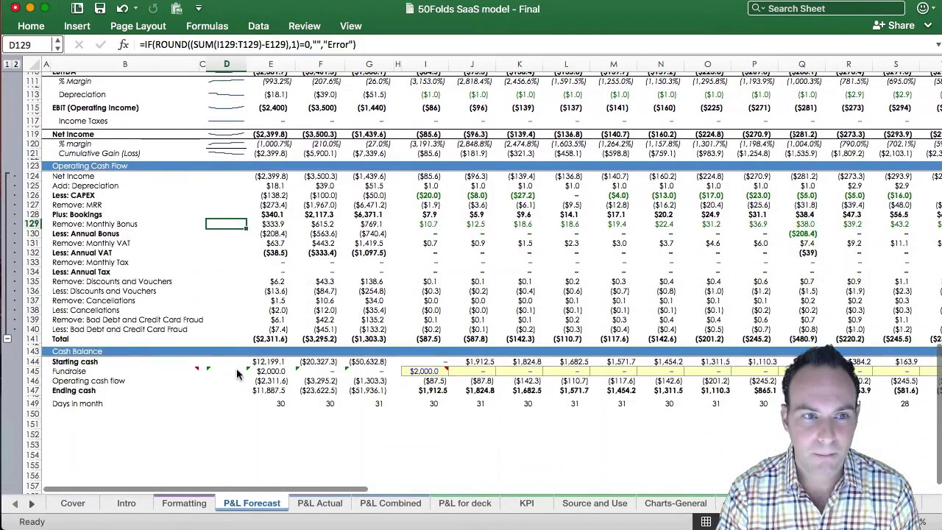
{"action": "left_click", "coordinate": [406, 373]}
{"action": "mouse_move", "coordinate": [436, 367]}
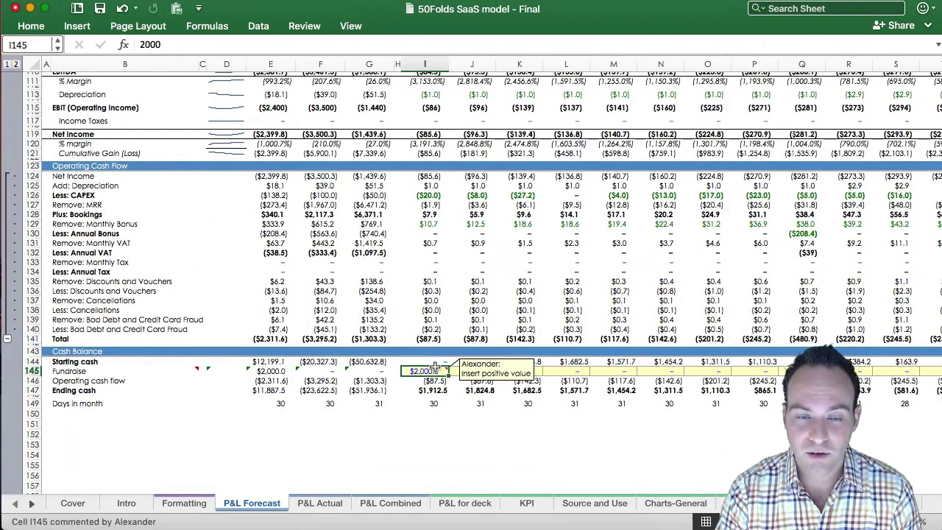
{"action": "left_click", "coordinate": [8, 339]}
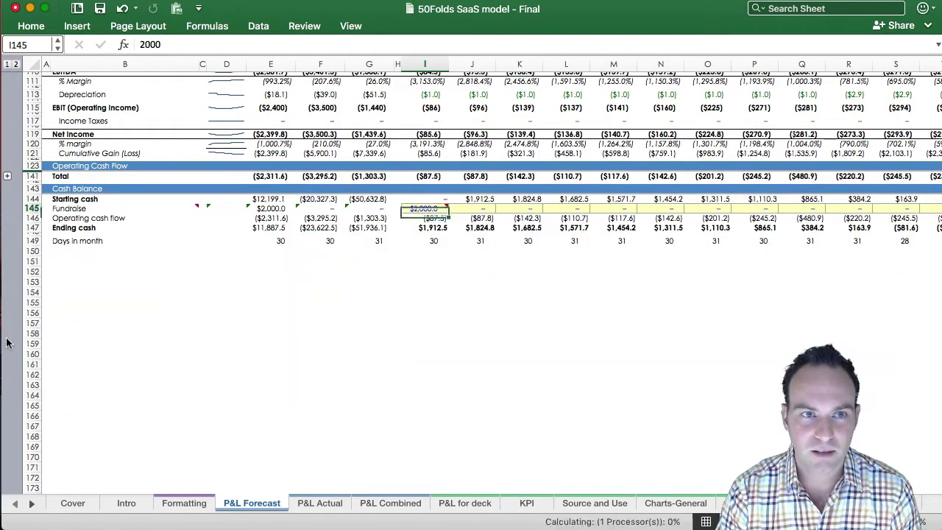
Expand all row groups, then hide the Guide notes and the VAT and Income Tax assumption rows
{"action": "scroll", "coordinate": [6, 343], "scroll_direction": "up", "scroll_amount": 15}
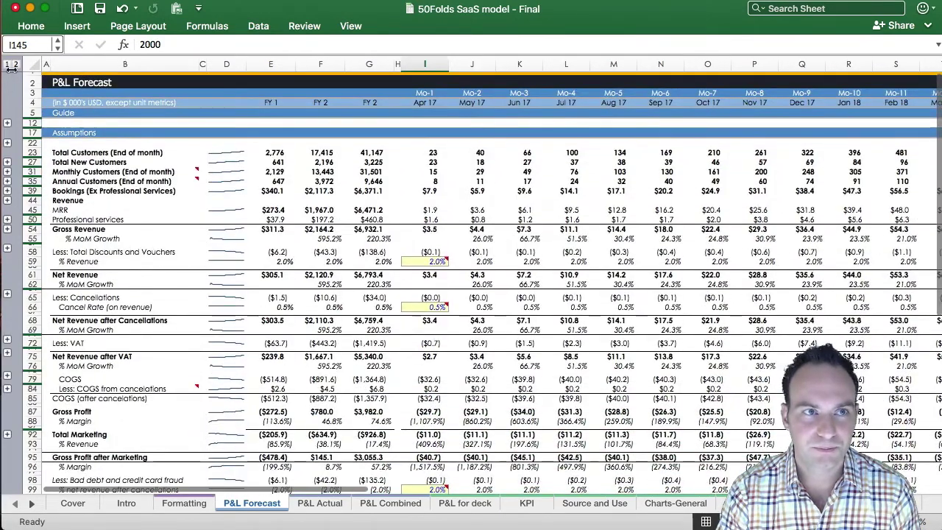
{"action": "left_click", "coordinate": [16, 65]}
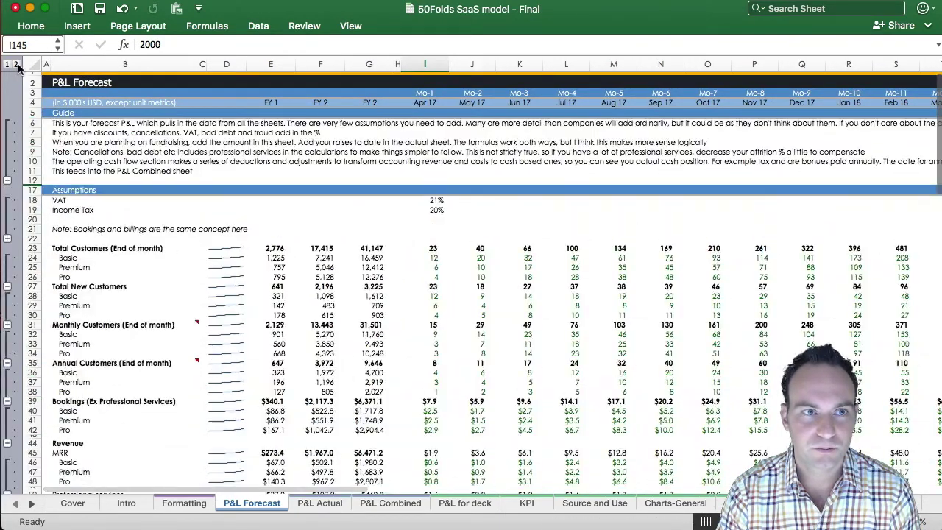
{"action": "left_click", "coordinate": [112, 150]}
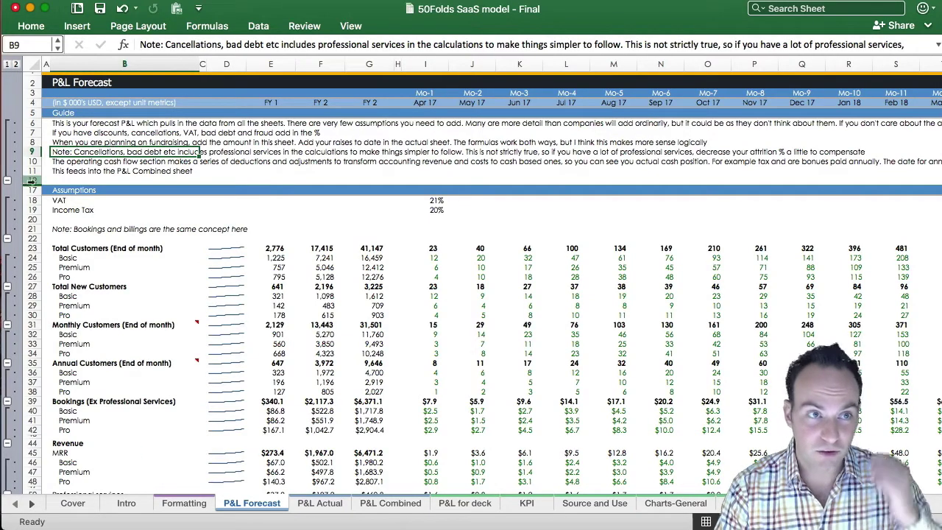
{"action": "left_click", "coordinate": [8, 180]}
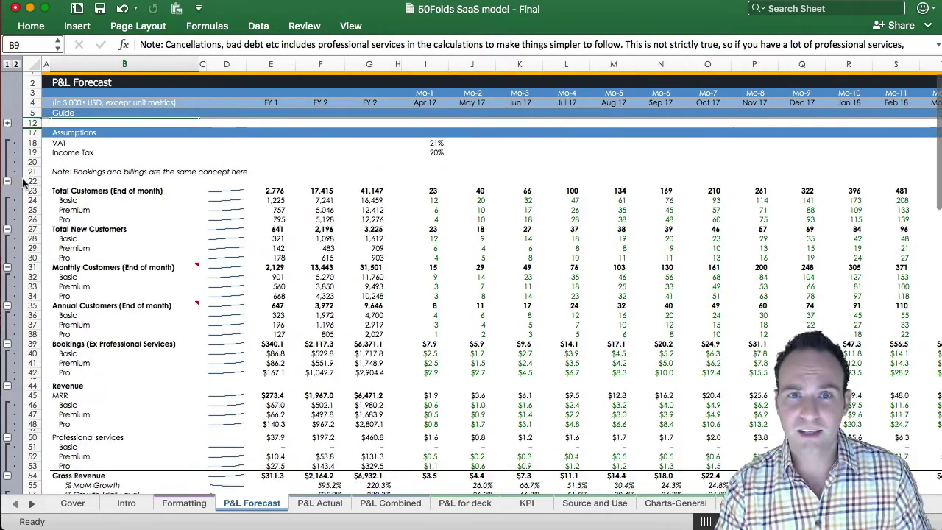
{"action": "left_click", "coordinate": [435, 142]}
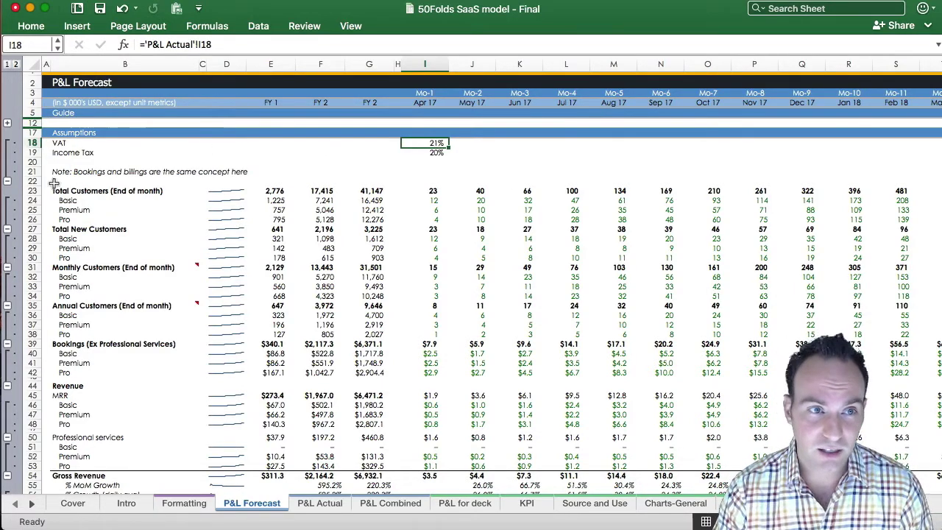
{"action": "left_click", "coordinate": [7, 180]}
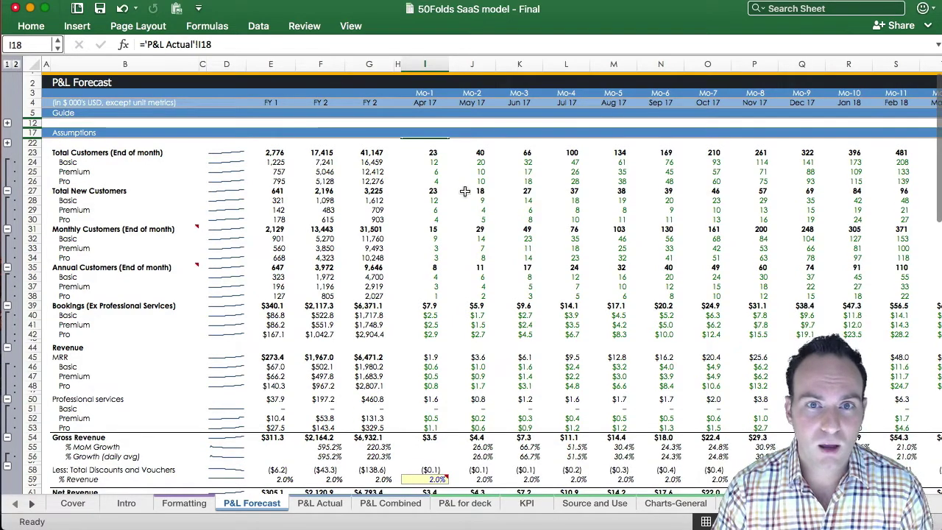
{"action": "left_click", "coordinate": [431, 161]}
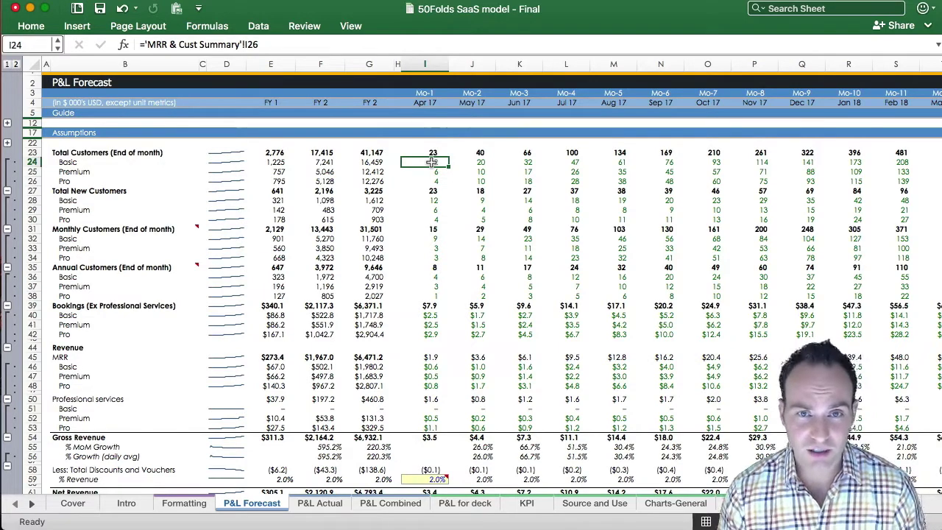
Collapse the plan breakdowns under Total, New, Monthly and Annual Customers, Bookings, MRR and Professional services
{"action": "left_click", "coordinate": [8, 191]}
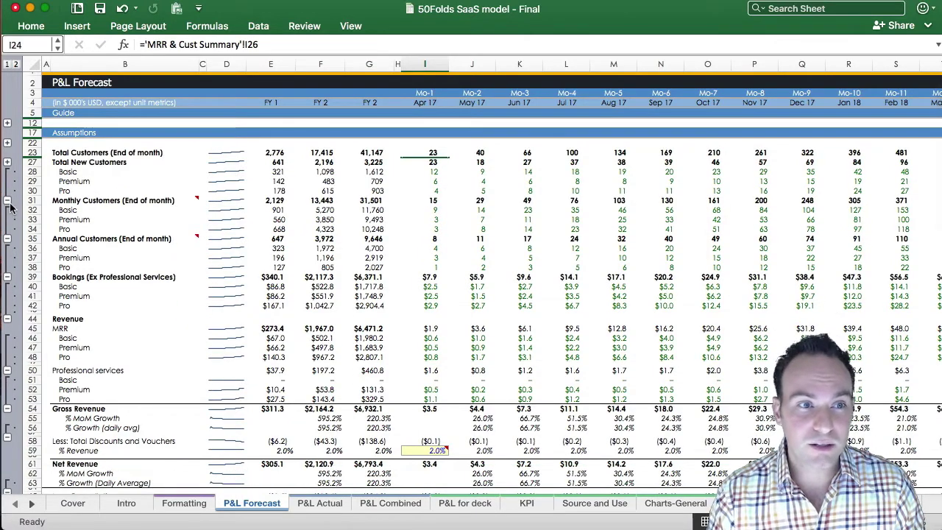
{"action": "left_click", "coordinate": [86, 173]}
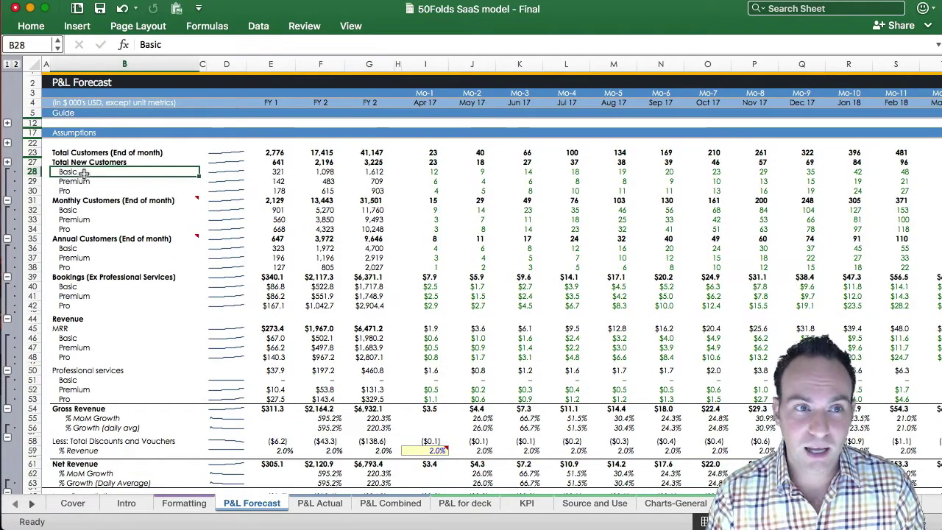
{"action": "key", "text": "Down"}
{"action": "key", "text": "Down"}
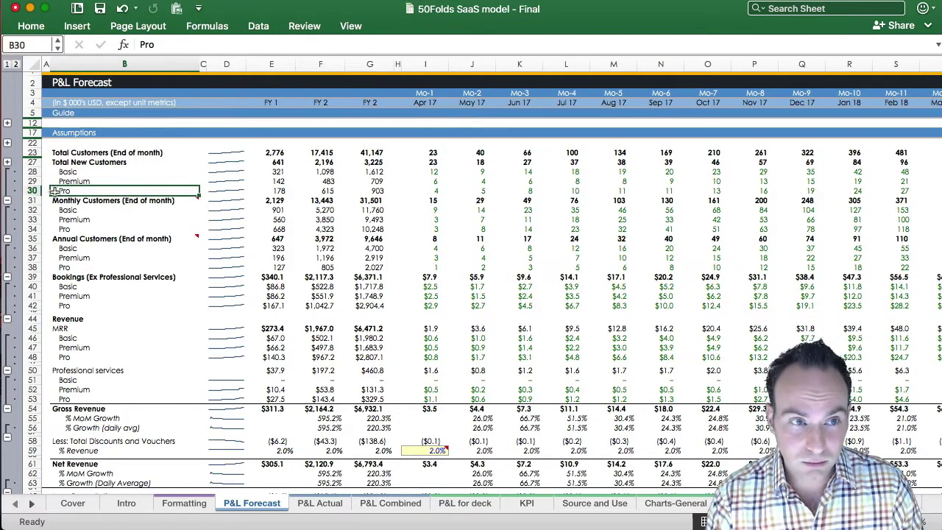
{"action": "left_click", "coordinate": [8, 201]}
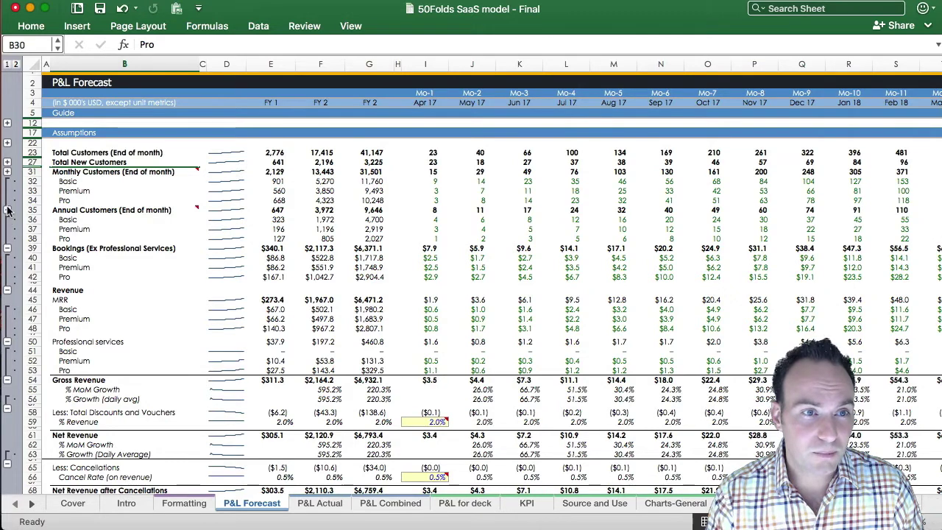
{"action": "left_click", "coordinate": [8, 212]}
{"action": "left_click", "coordinate": [9, 220]}
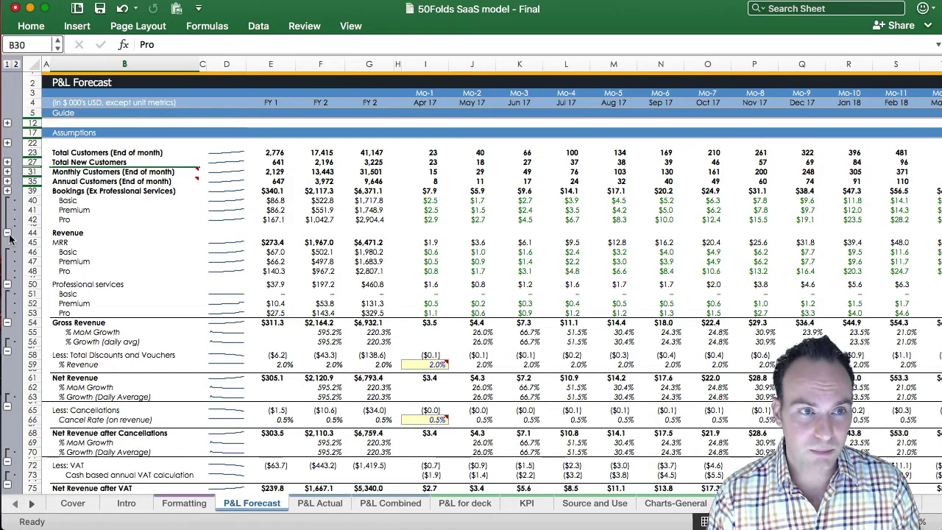
{"action": "left_click", "coordinate": [8, 234]}
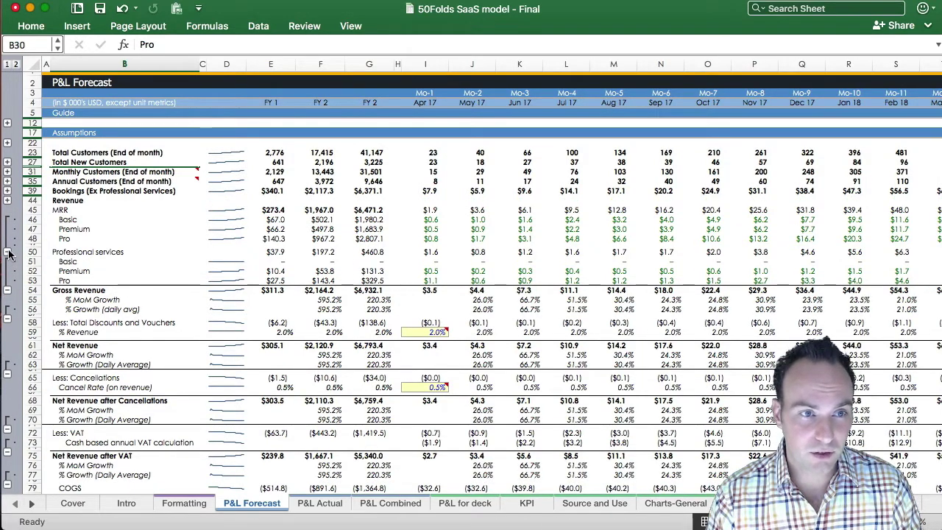
{"action": "left_click", "coordinate": [8, 252]}
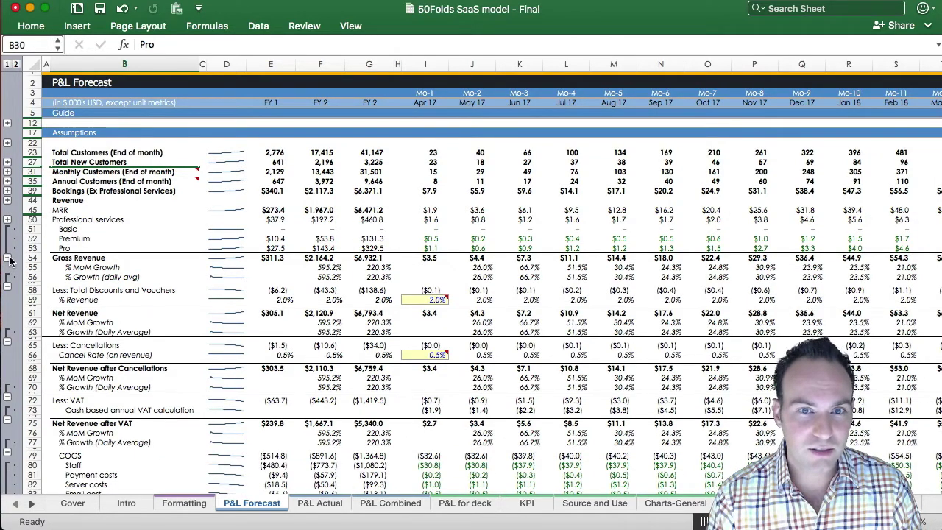
{"action": "left_click", "coordinate": [426, 238]}
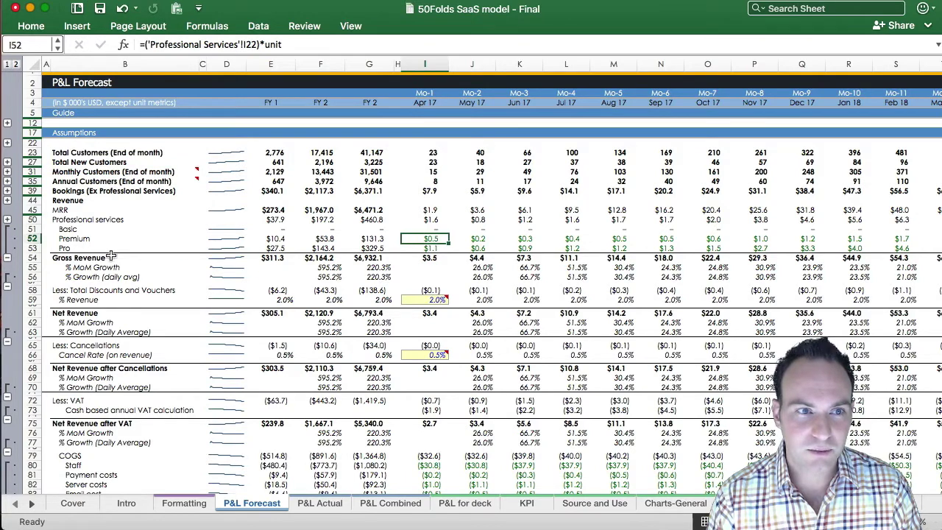
{"action": "left_click", "coordinate": [8, 257]}
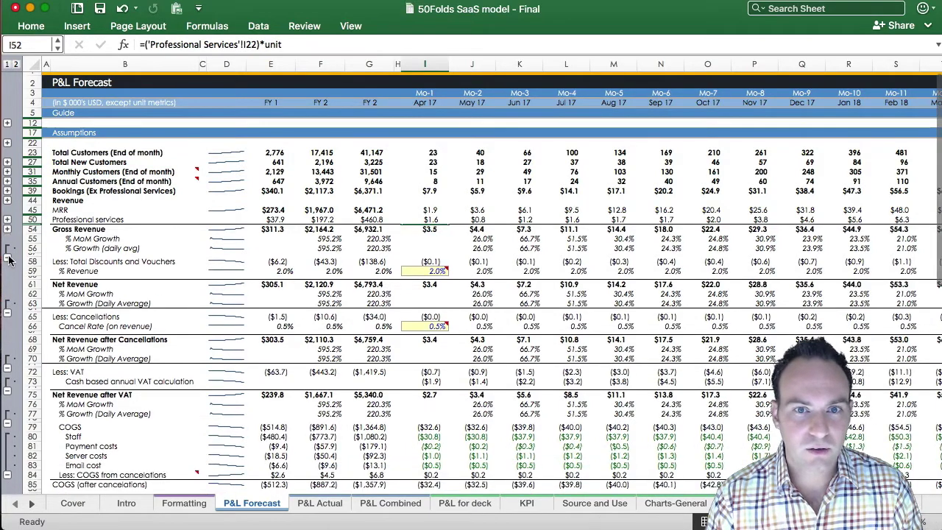
Check the Mo-1 Gross Revenue formula and hide the % Growth (daily avg) row
{"action": "left_click", "coordinate": [430, 228]}
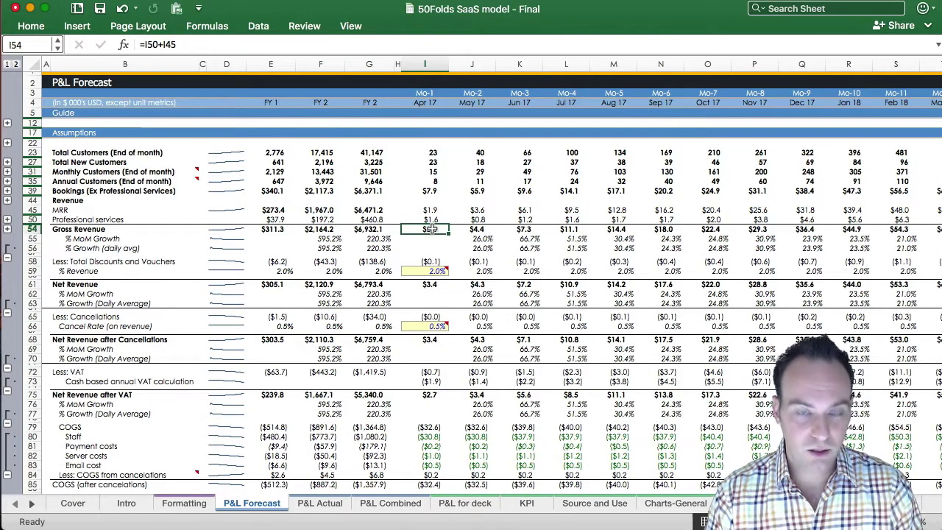
{"action": "double_click", "coordinate": [432, 228]}
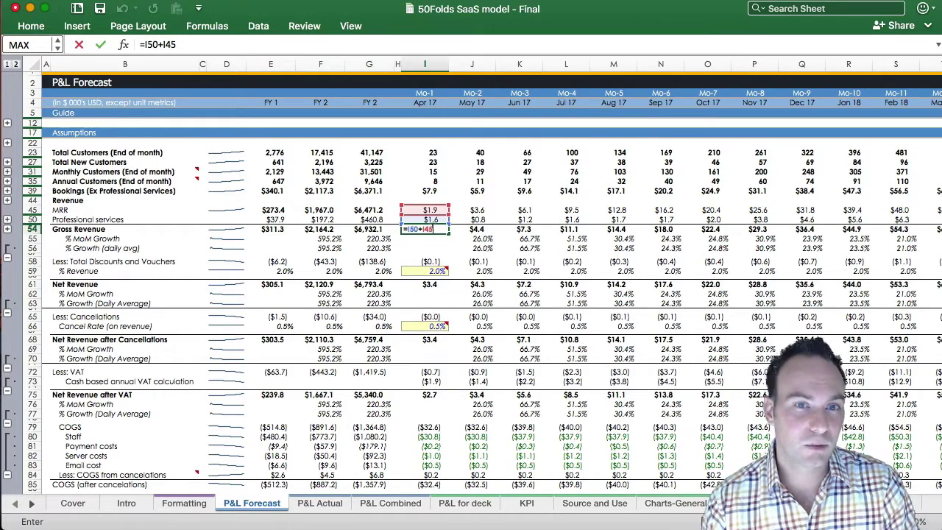
{"action": "key", "text": "Return"}
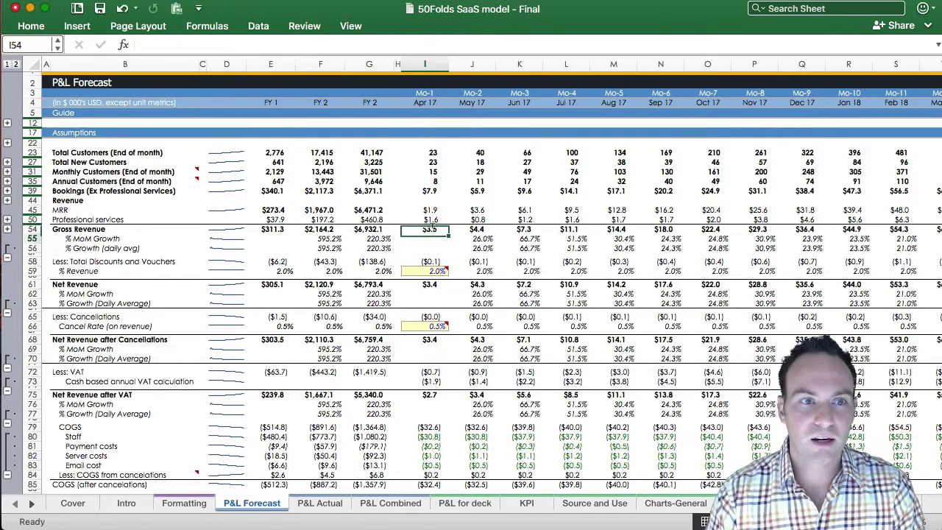
{"action": "key", "text": "Down"}
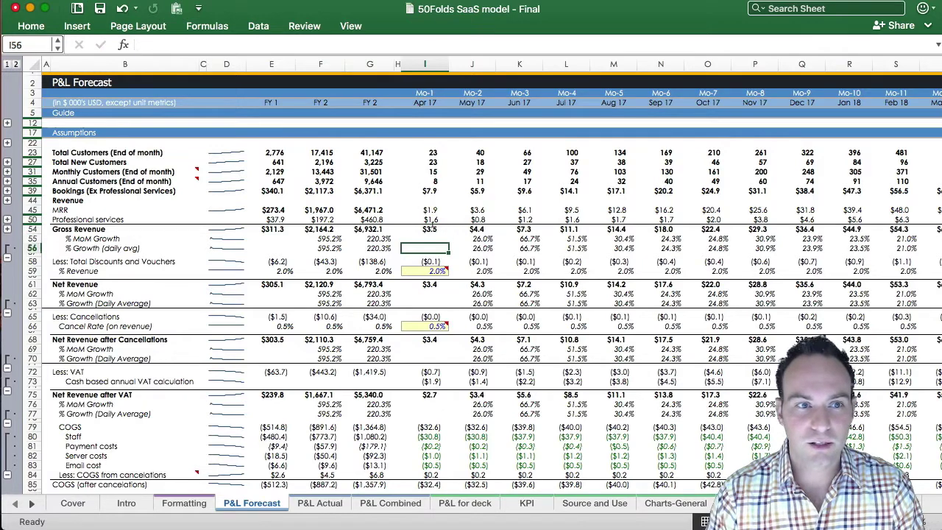
{"action": "left_click", "coordinate": [7, 259]}
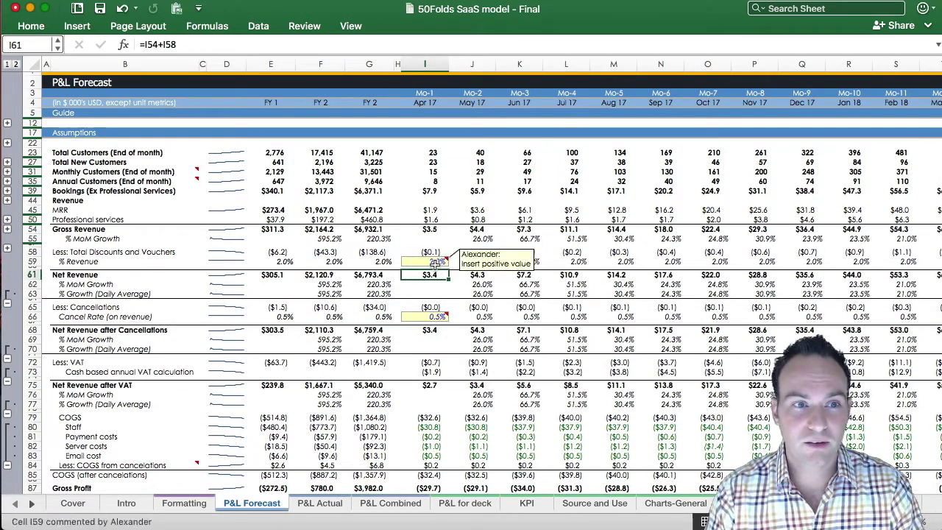
Test the Mo-1 discount rate in I59 by setting it to 0, then restore 2%
{"action": "left_click_drag", "start_coordinate": [439, 268], "coordinate": [436, 266]}
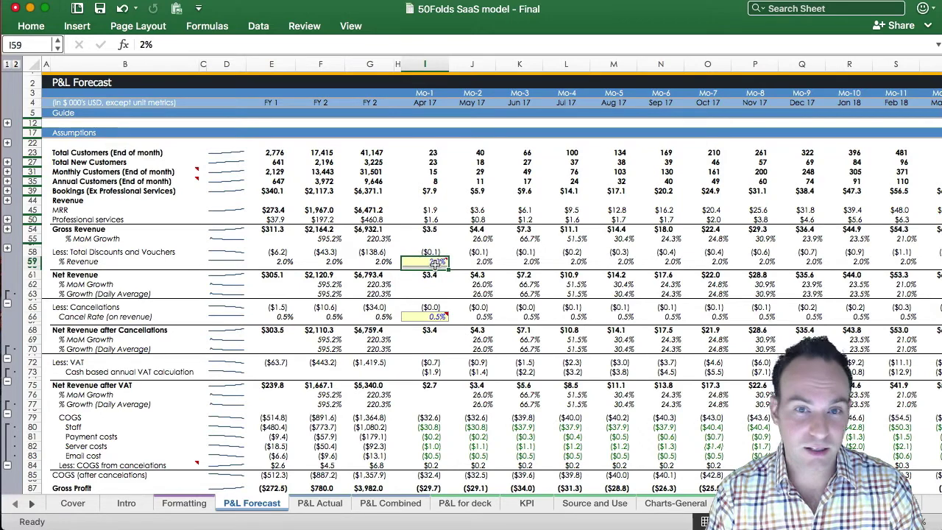
{"action": "left_click", "coordinate": [475, 261]}
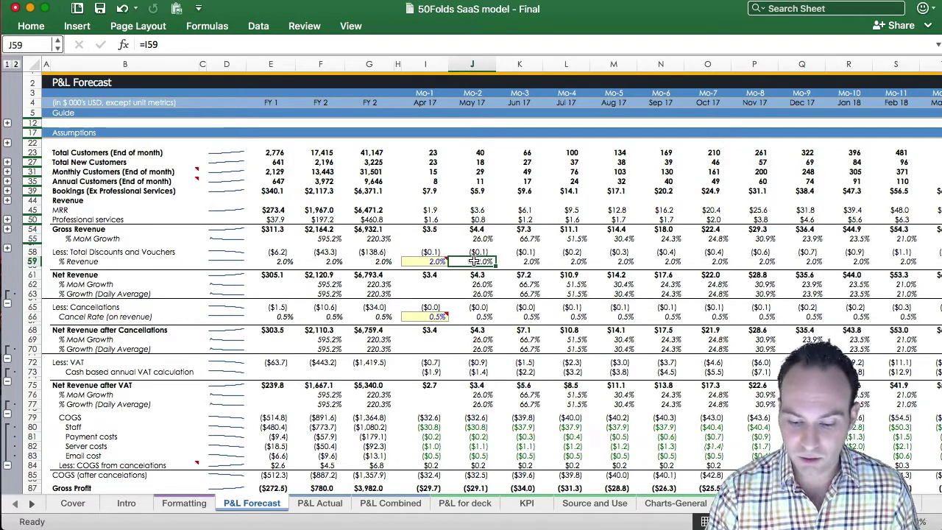
{"action": "key", "text": "Left"}
{"action": "type", "text": "0"}
{"action": "key", "text": "Return"}
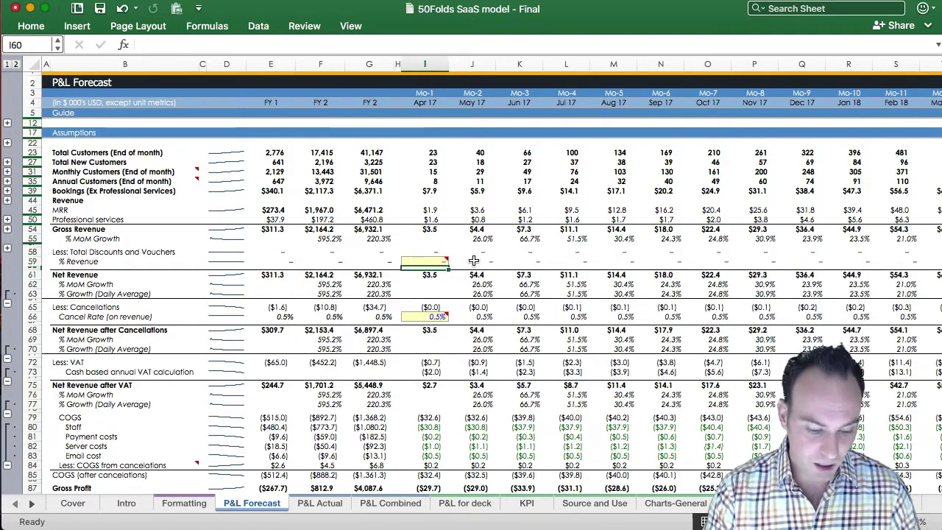
{"action": "key", "text": "Up"}
{"action": "type", "text": "2"}
{"action": "key", "text": "Return"}
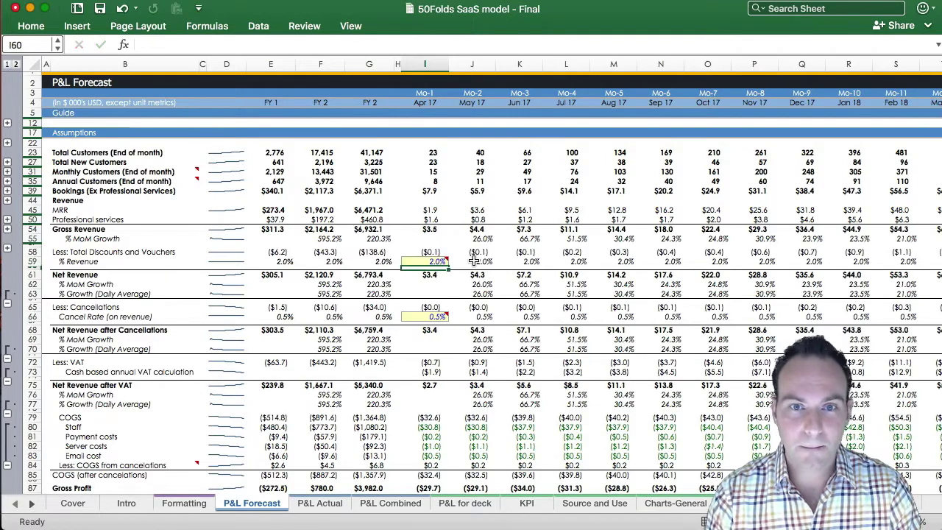
Copy the 2% rate into M59 and raise the discount rate to 5% from Mo-5
{"action": "key", "text": "Up"}
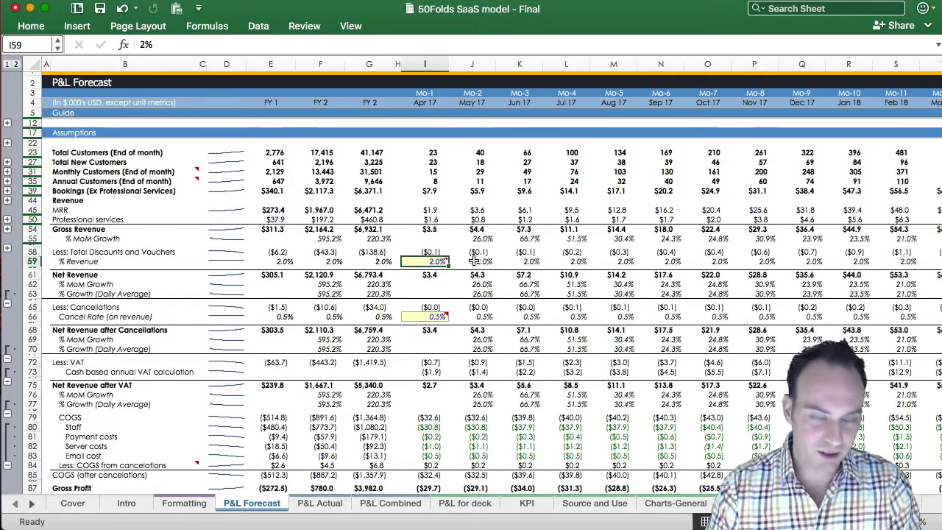
{"action": "key", "text": "super+c"}
{"action": "key", "text": "Right"}
{"action": "key", "text": "Right"}
{"action": "key", "text": "Right"}
{"action": "key", "text": "Right"}
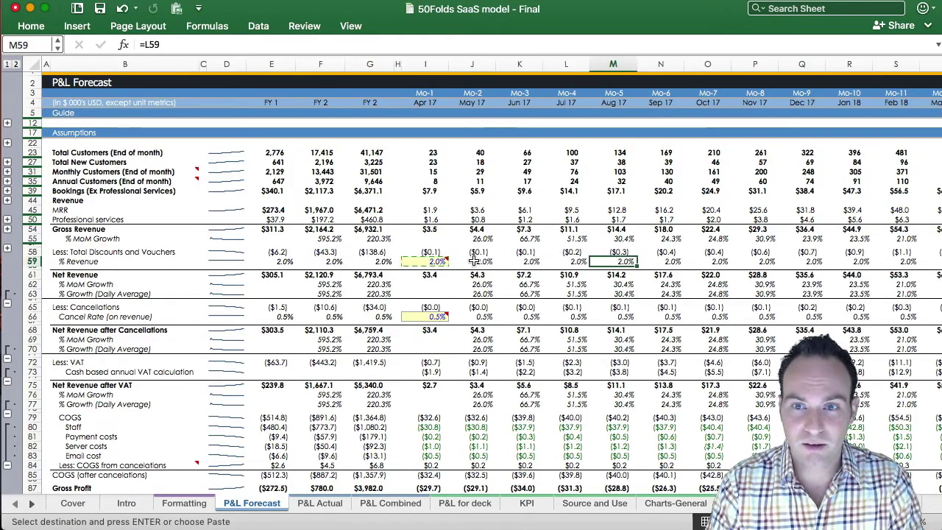
{"action": "key", "text": "super+v"}
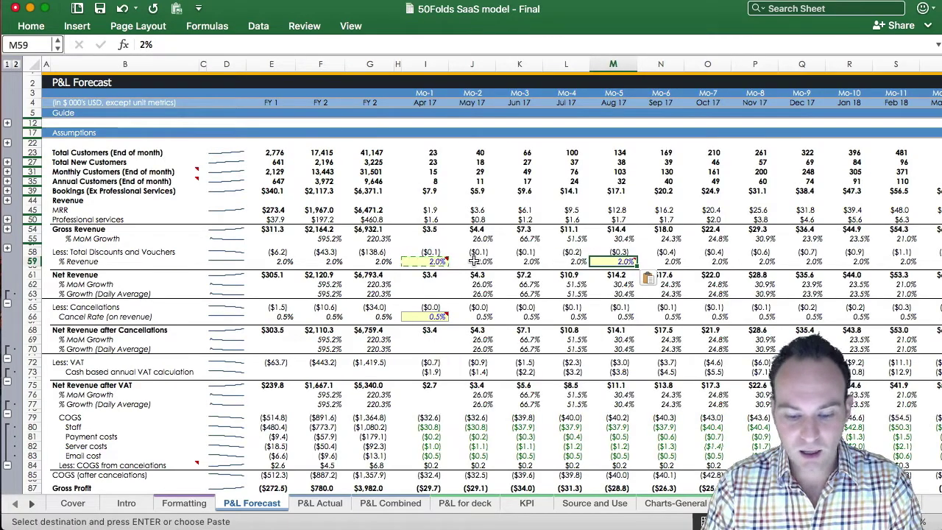
{"action": "type", "text": "5"}
{"action": "key", "text": "Return"}
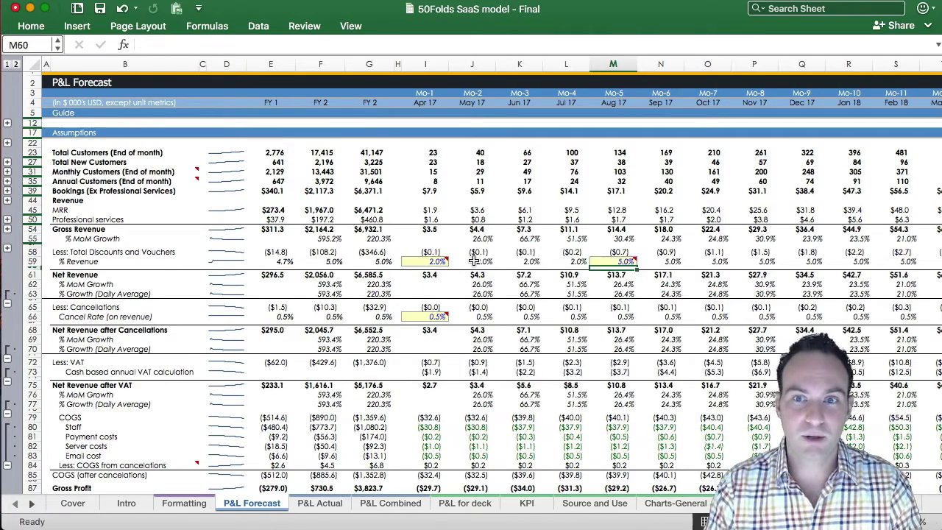
{"action": "key", "text": "Right"}
{"action": "key", "text": "Right"}
{"action": "key", "text": "Right"}
{"action": "key", "text": "Right"}
{"action": "key", "text": "Right"}
{"action": "key", "text": "Right"}
{"action": "key", "text": "Right"}
{"action": "key", "text": "Right"}
{"action": "key", "text": "Right"}
{"action": "key", "text": "Right"}
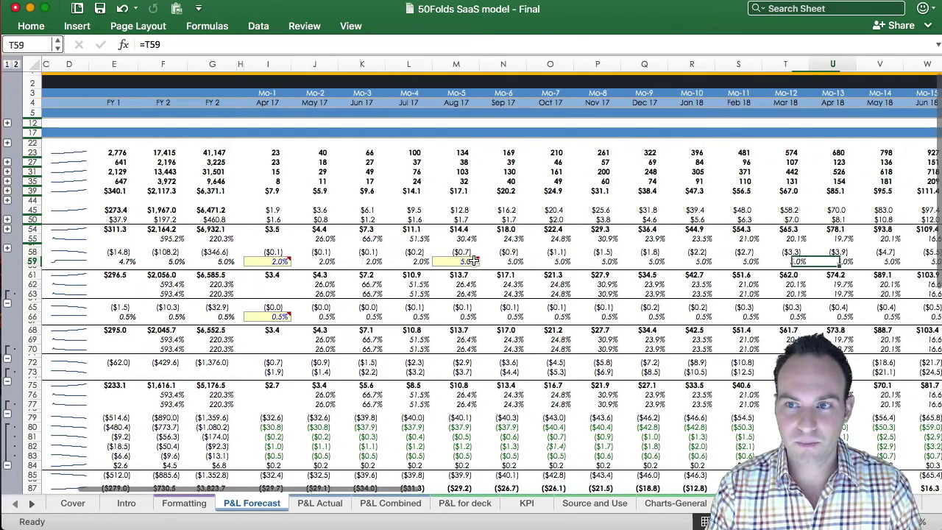
{"action": "key", "text": "Right"}
{"action": "key", "text": "Right"}
{"action": "key", "text": "Right"}
{"action": "key", "text": "Right"}
{"action": "key", "text": "Right"}
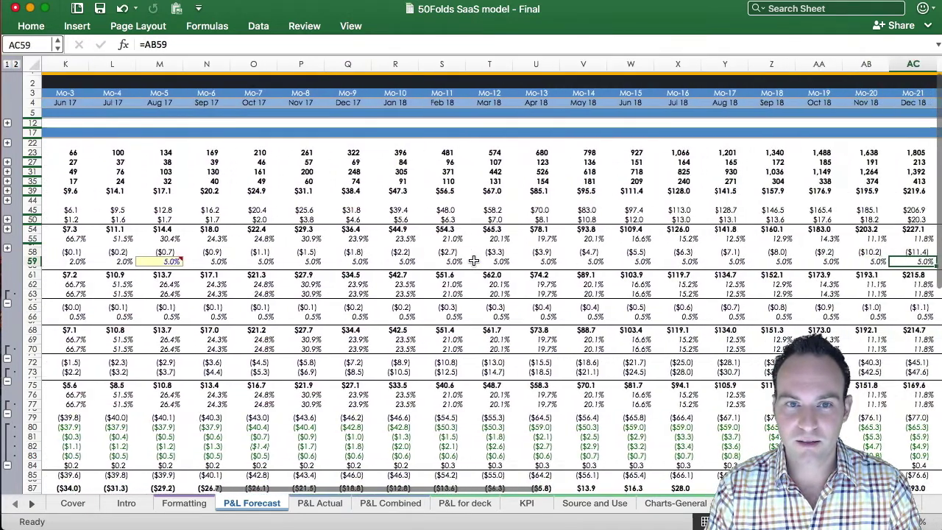
Paste M59's 5% rate into N59, then clear N59 again
{"action": "key", "text": "Home"}
{"action": "key", "text": "Right"}
{"action": "key", "text": "Right"}
{"action": "key", "text": "Right"}
{"action": "key", "text": "Right"}
{"action": "key", "text": "Right"}
{"action": "key", "text": "Right"}
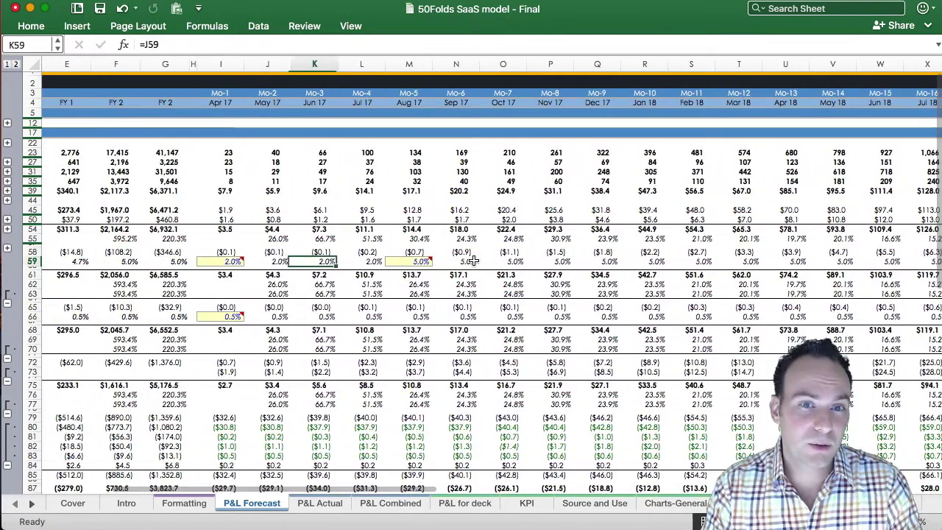
{"action": "key", "text": "Right"}
{"action": "key", "text": "Right"}
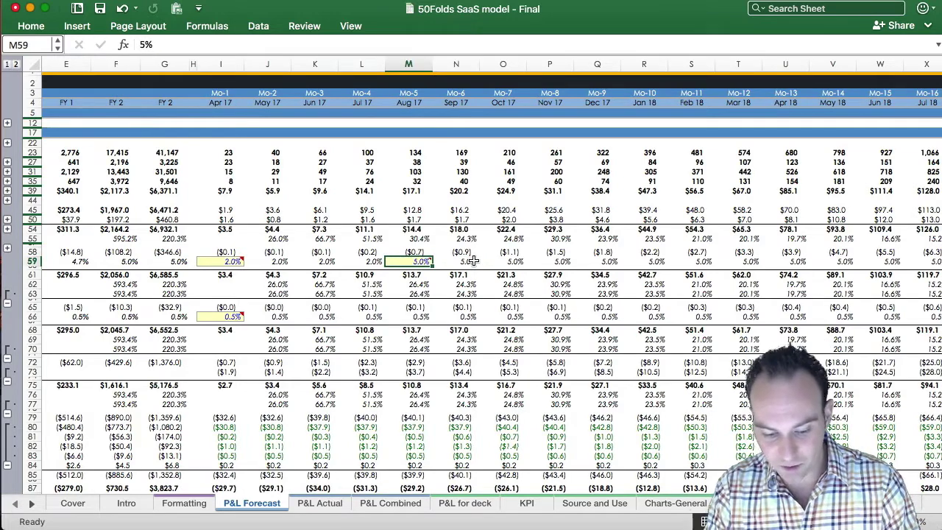
{"action": "key", "text": "super+c"}
{"action": "key", "text": "Right"}
{"action": "key", "text": "super+v"}
{"action": "key", "text": "Left"}
{"action": "left_click", "coordinate": [475, 259]}
{"action": "key", "text": "Delete"}
{"action": "key", "text": "Return"}
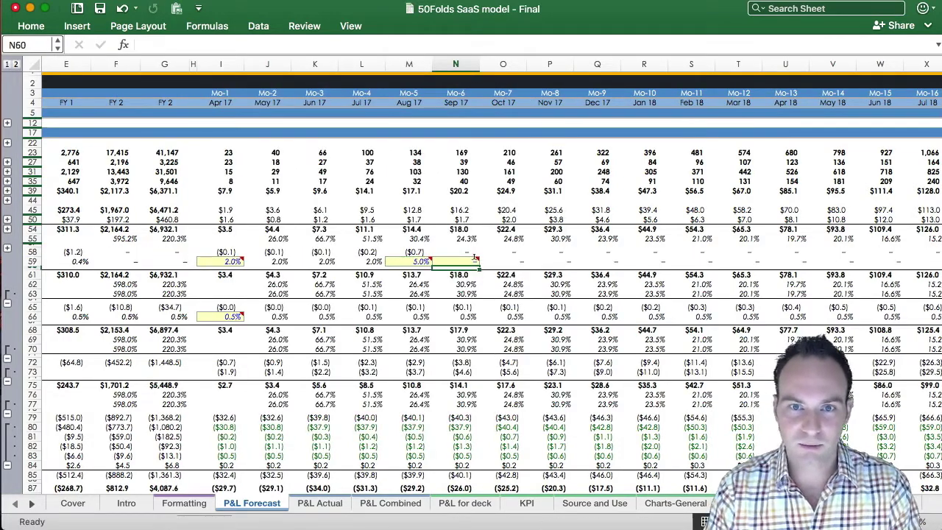
{"action": "mouse_move", "coordinate": [475, 259]}
Re-paste the 5% rate into N59, then undo to bring the discount back to 2.0%
{"action": "key", "text": "Up"}
{"action": "key", "text": "Right"}
{"action": "key", "text": "Right"}
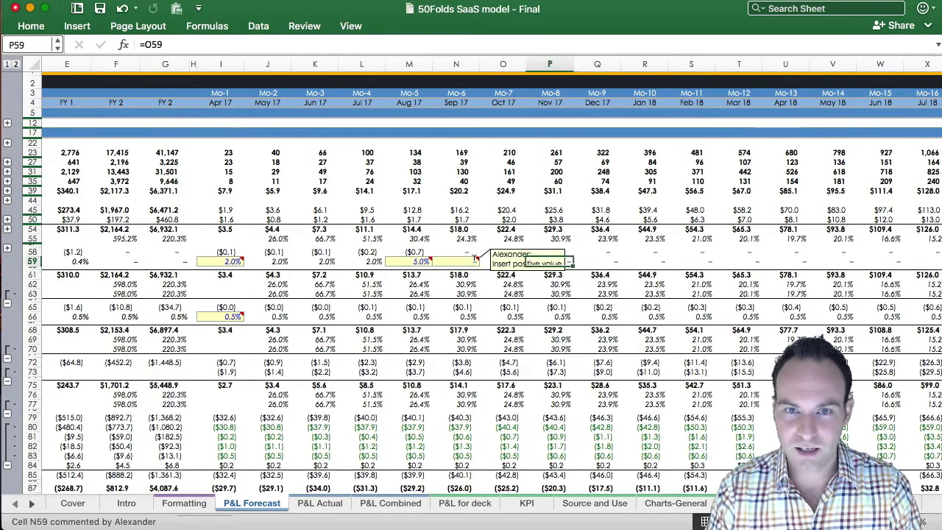
{"action": "key", "text": "Right"}
{"action": "key", "text": "Right"}
{"action": "left_click", "coordinate": [409, 261]}
{"action": "key", "text": "super+c"}
{"action": "key", "text": "Right"}
{"action": "key", "text": "super+v"}
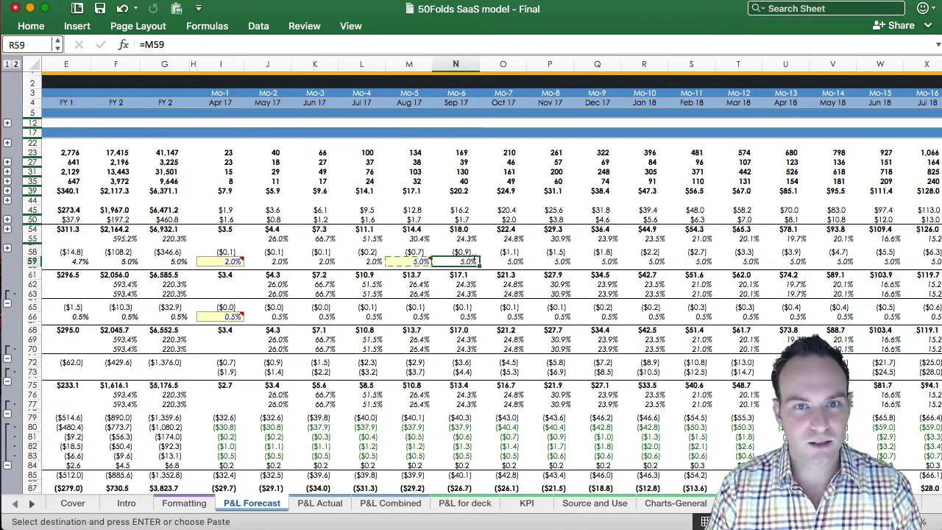
{"action": "key", "text": "super+z"}
{"action": "key", "text": "super+z"}
{"action": "key", "text": "super+z"}
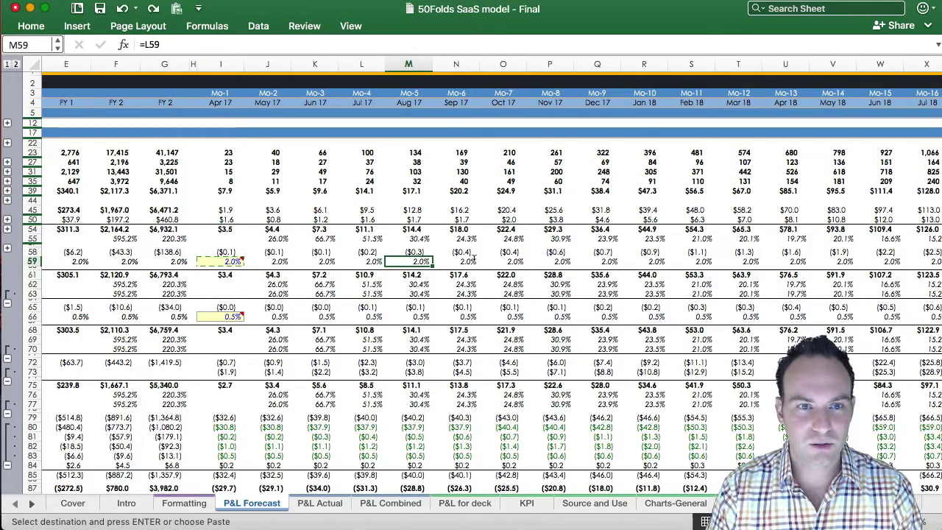
{"action": "key", "text": "Left"}
{"action": "key", "text": "Left"}
{"action": "key", "text": "Left"}
{"action": "key", "text": "Left"}
{"action": "key", "text": "Left"}
{"action": "key", "text": "Left"}
{"action": "key", "text": "Left"}
{"action": "key", "text": "Left"}
{"action": "key", "text": "Left"}
{"action": "key", "text": "Left"}
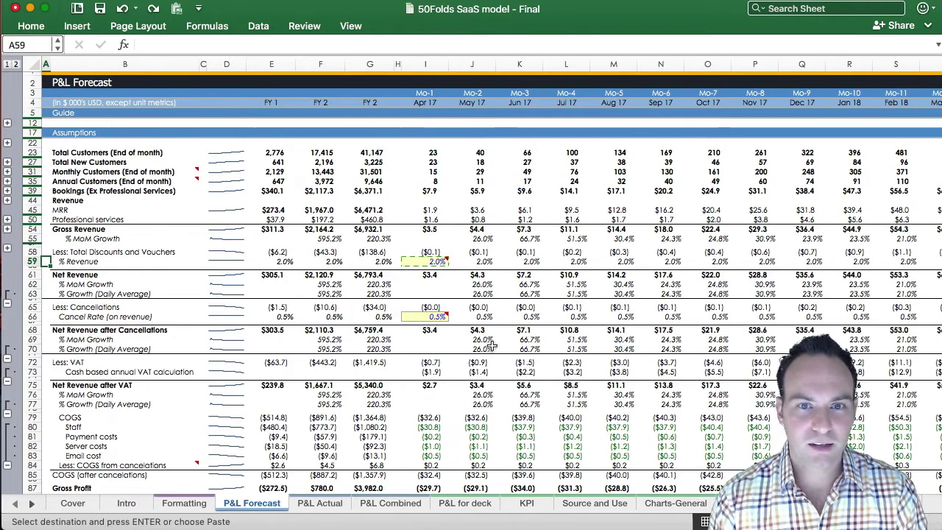
{"action": "left_click", "coordinate": [433, 308]}
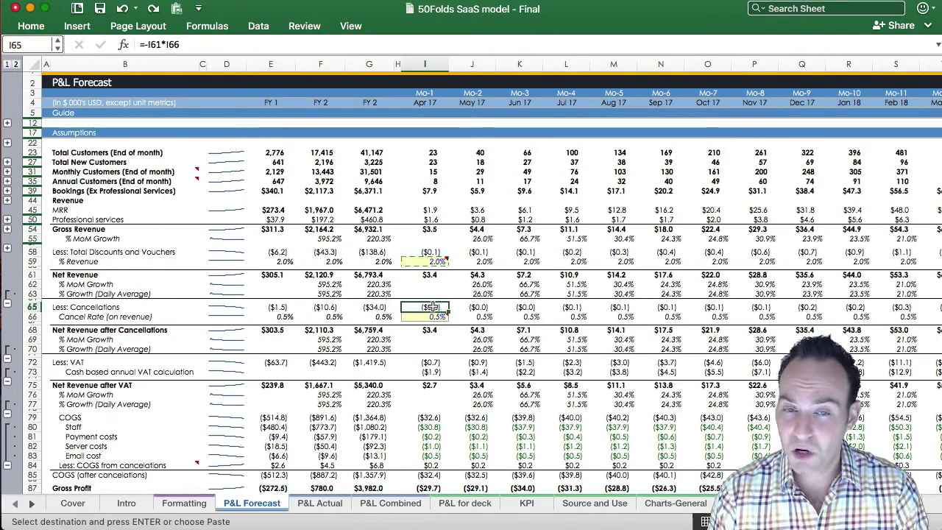
{"action": "key", "text": "Down"}
{"action": "type", "text": "0"}
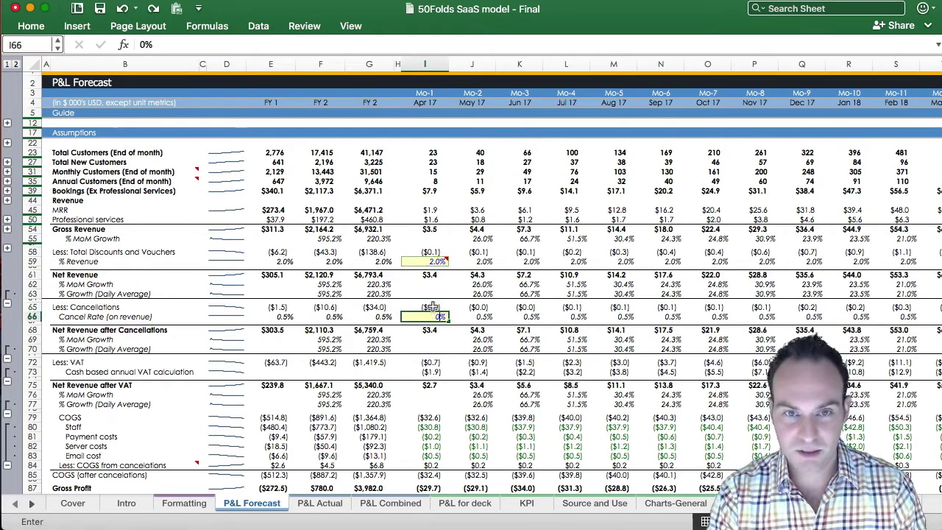
{"action": "key", "text": "Return"}
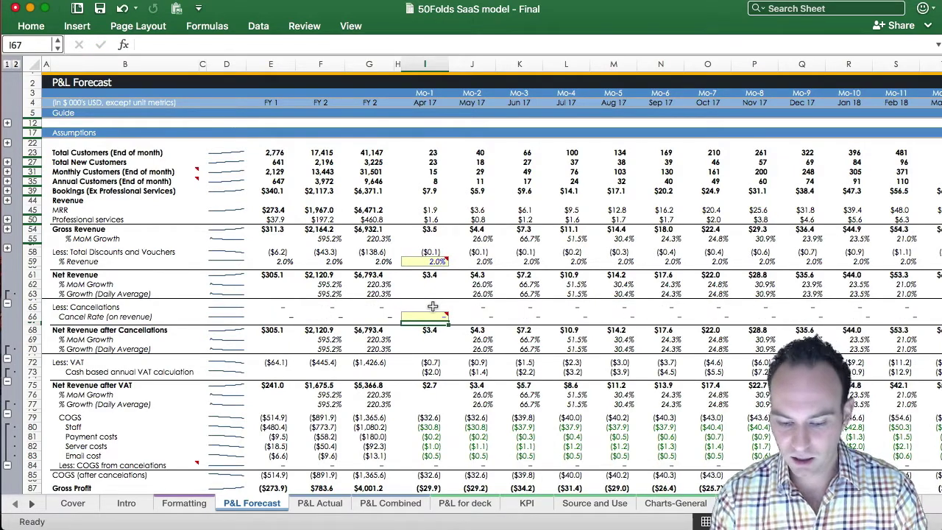
{"action": "key", "text": "super+z"}
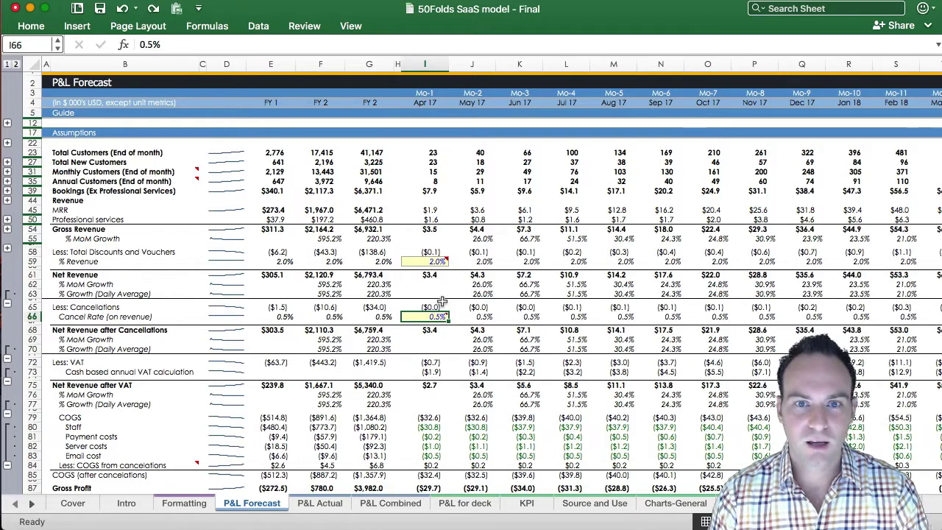
{"action": "left_click", "coordinate": [467, 312]}
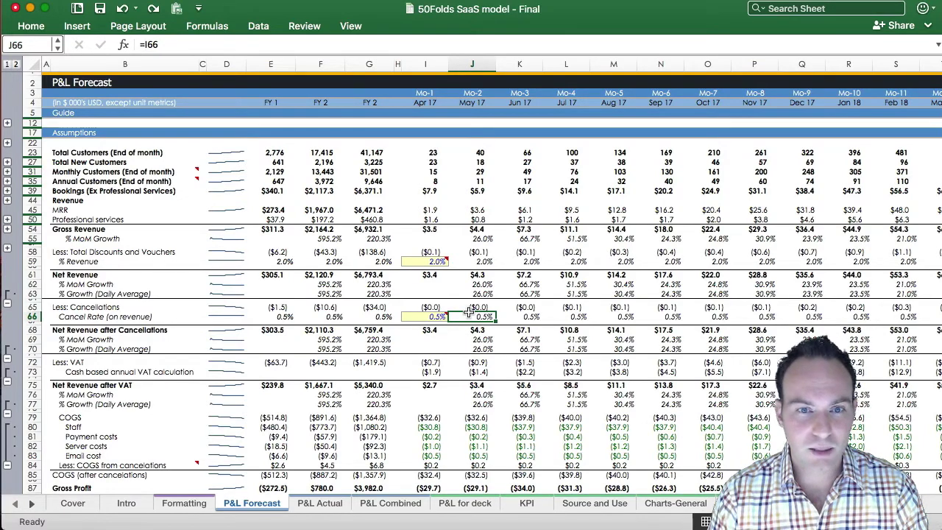
{"action": "scroll", "coordinate": [469, 313], "scroll_direction": "down", "scroll_amount": 5}
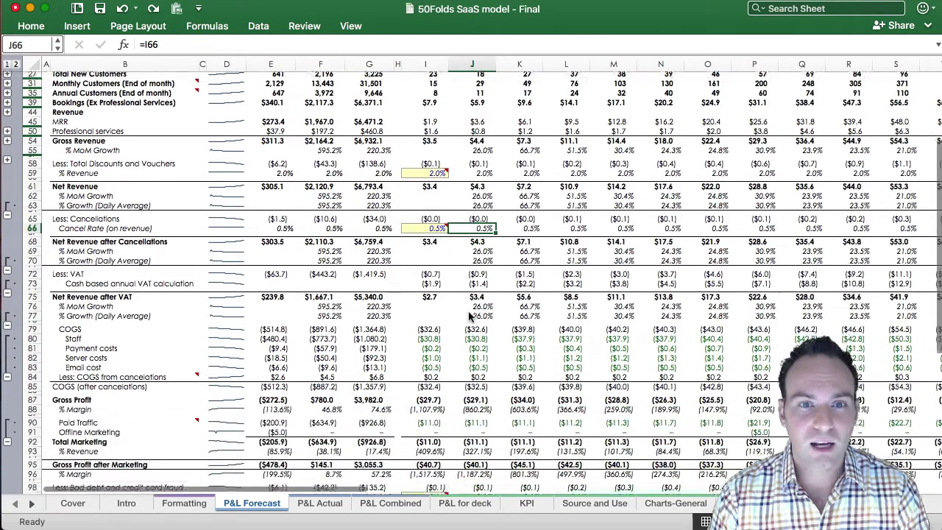
Inspect the April 17 VAT formula in I72 and its vat rate name
{"action": "scroll", "coordinate": [468, 315], "scroll_direction": "down", "scroll_amount": 2}
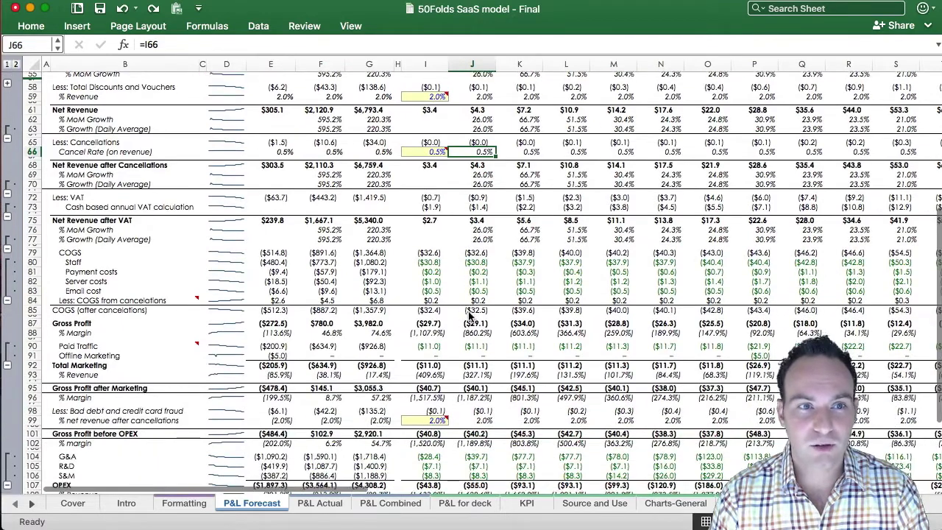
{"action": "left_click", "coordinate": [433, 167]}
{"action": "key", "text": "Down"}
{"action": "key", "text": "Down"}
{"action": "key", "text": "Down"}
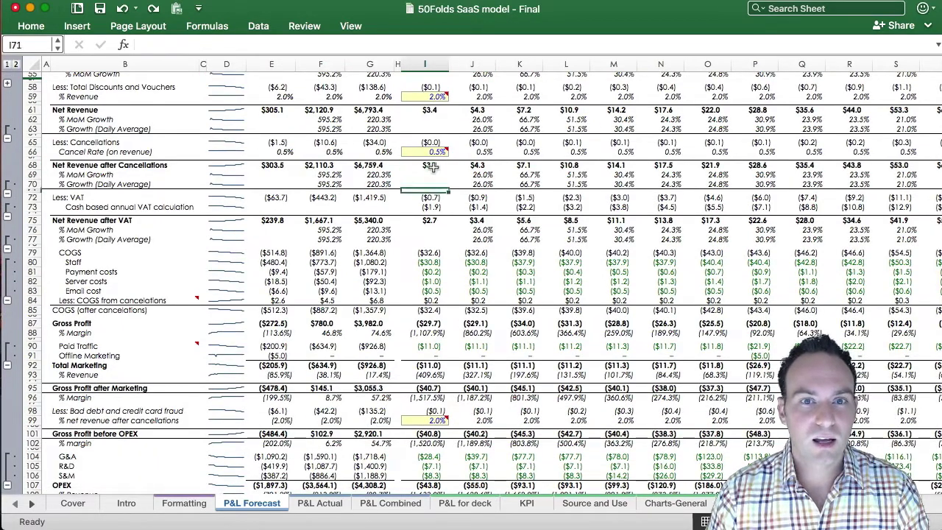
{"action": "key", "text": "Down"}
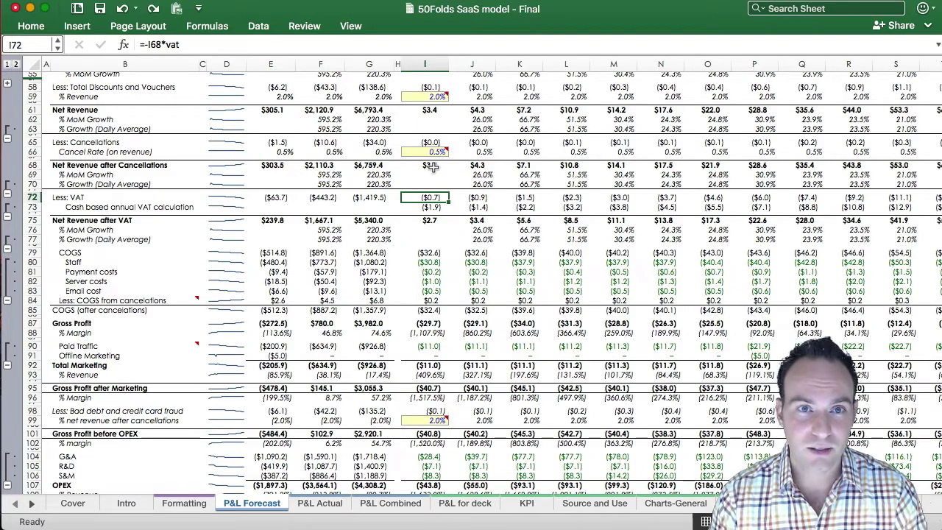
{"action": "left_click_drag", "start_coordinate": [164, 44], "coordinate": [199, 42]}
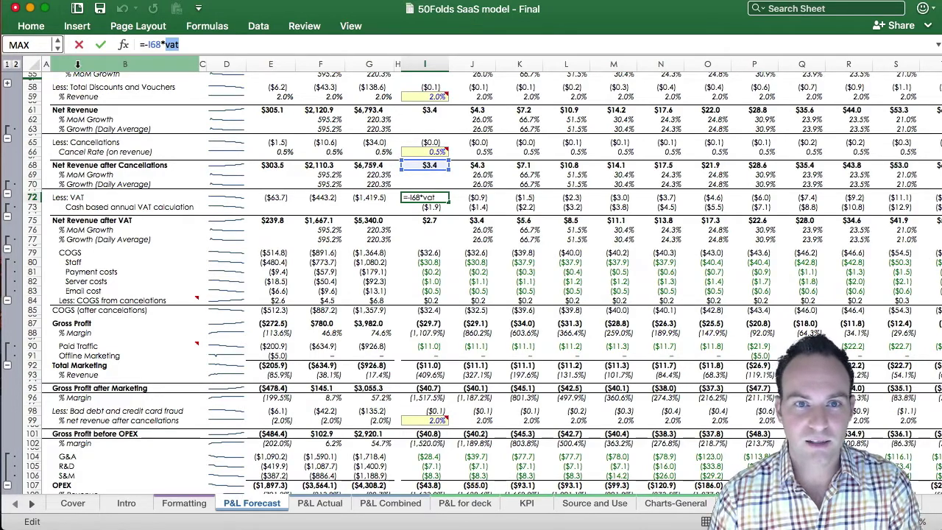
{"action": "key", "text": "Return"}
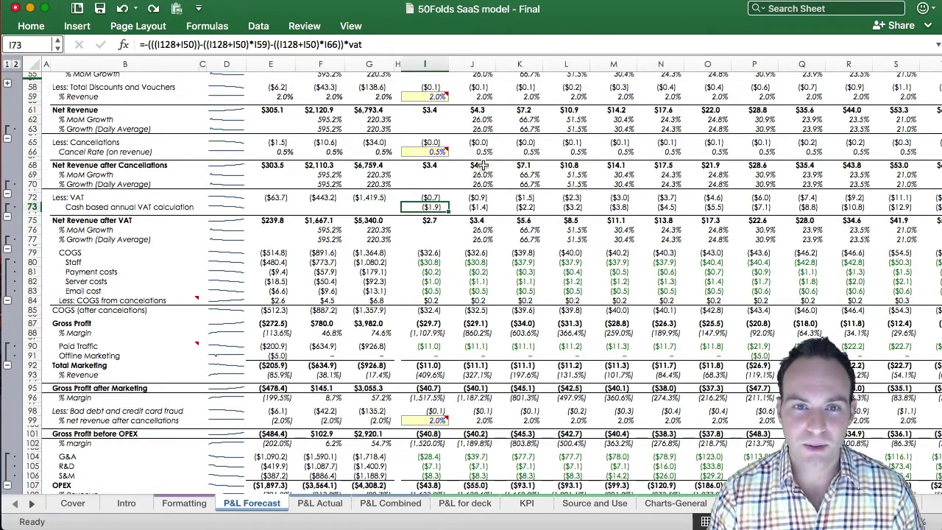
Review the cash-based VAT row 73, then collapse rows 70 and 73
{"action": "left_click", "coordinate": [452, 209]}
{"action": "key", "text": "Right"}
{"action": "key", "text": "Right"}
{"action": "key", "text": "Right"}
{"action": "key", "text": "Right"}
{"action": "key", "text": "Right"}
{"action": "key", "text": "Right"}
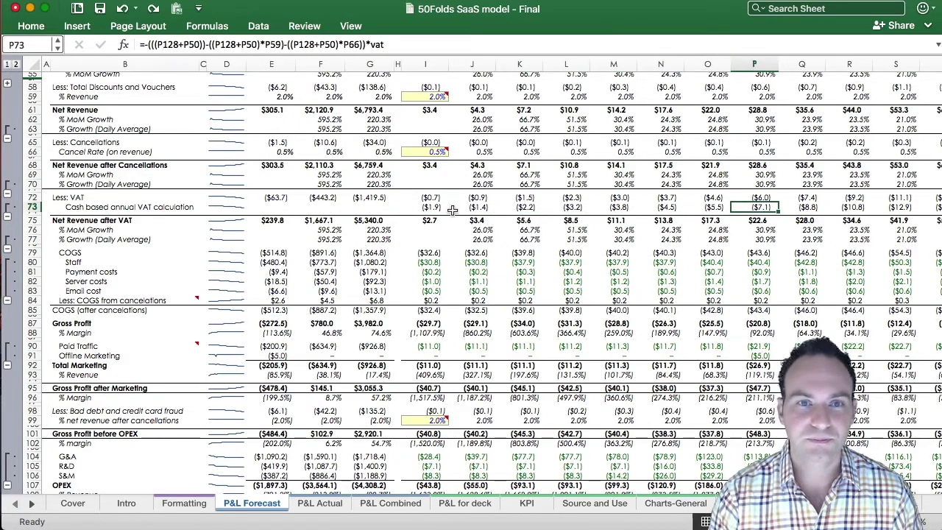
{"action": "left_click", "coordinate": [7, 202]}
{"action": "left_click", "coordinate": [479, 200]}
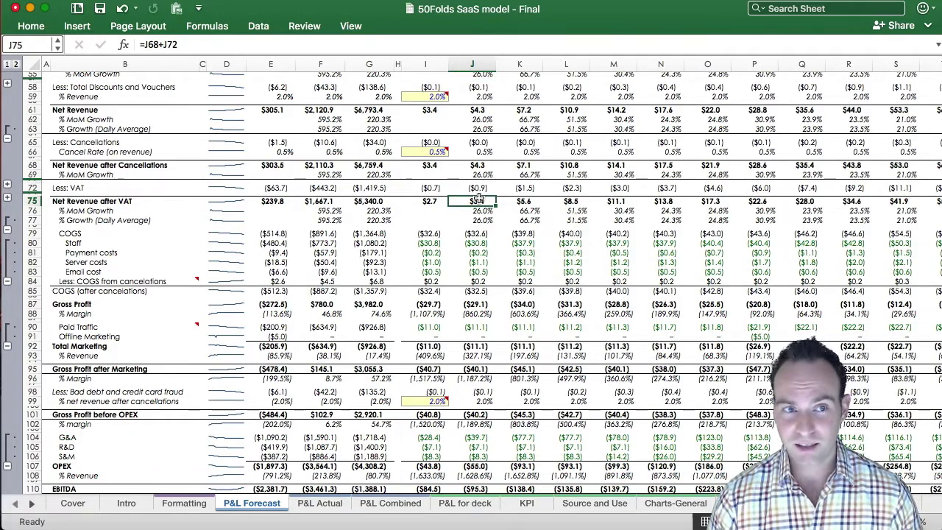
Review the May 17 growth formulas and hide the daily-average growth row under Net Revenue after VAT
{"action": "key", "text": "Down"}
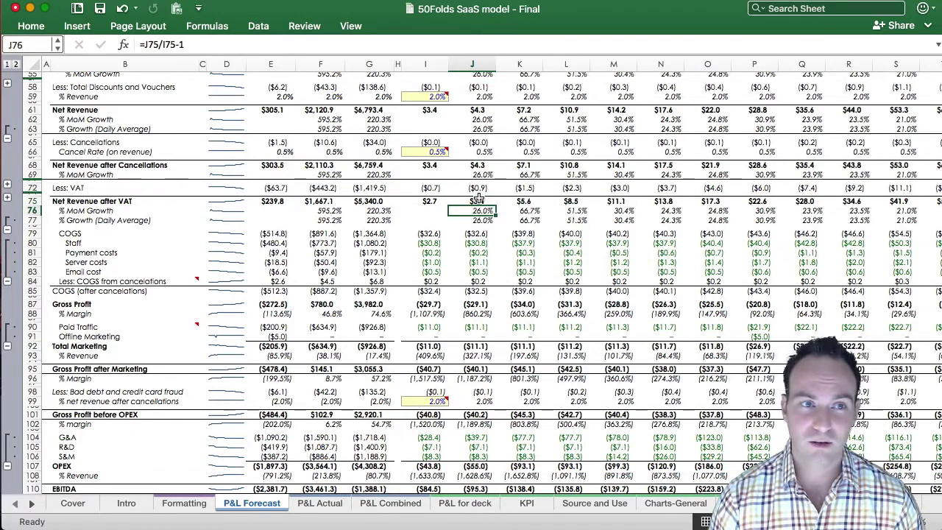
{"action": "key", "text": "Down"}
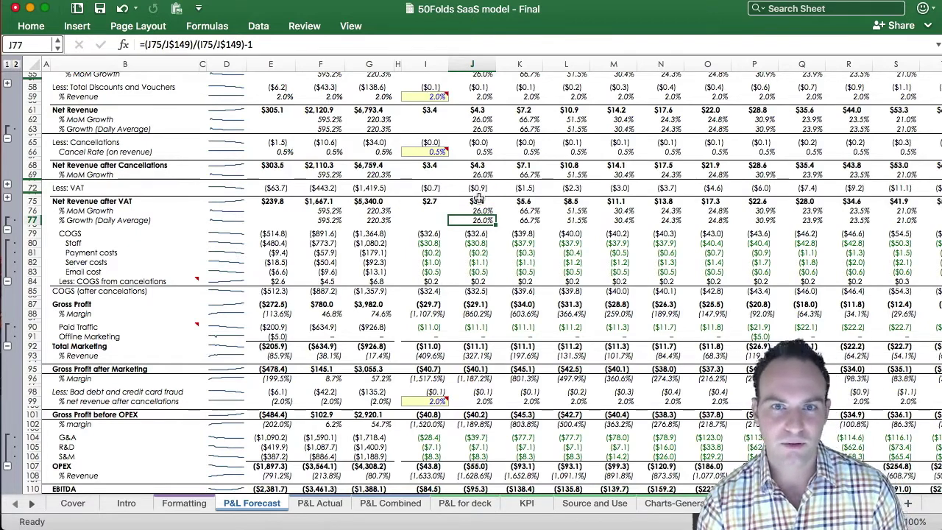
{"action": "left_click", "coordinate": [8, 230]}
Review the Staff, Payment, Server and Email COGS rows, selecting April 17 payment to email costs
{"action": "left_click", "coordinate": [470, 243]}
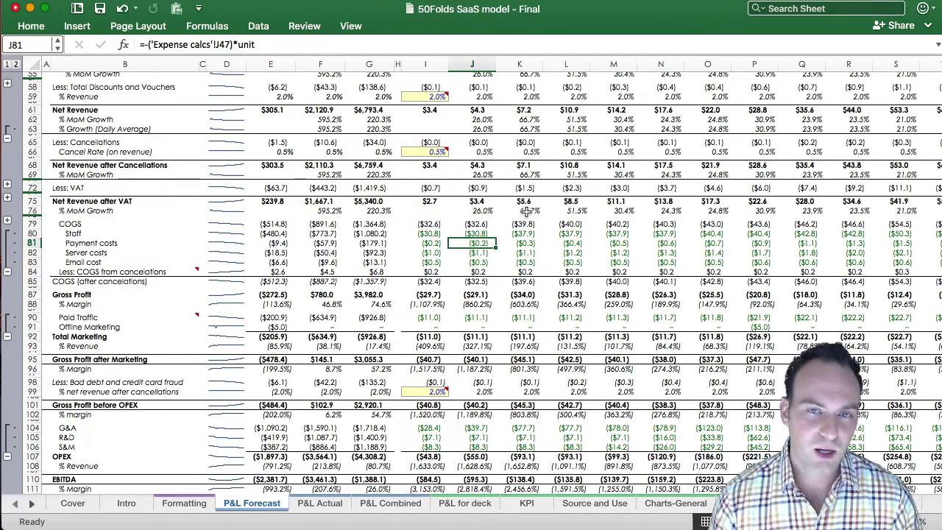
{"action": "key", "text": "Up"}
{"action": "key", "text": "shift+space"}
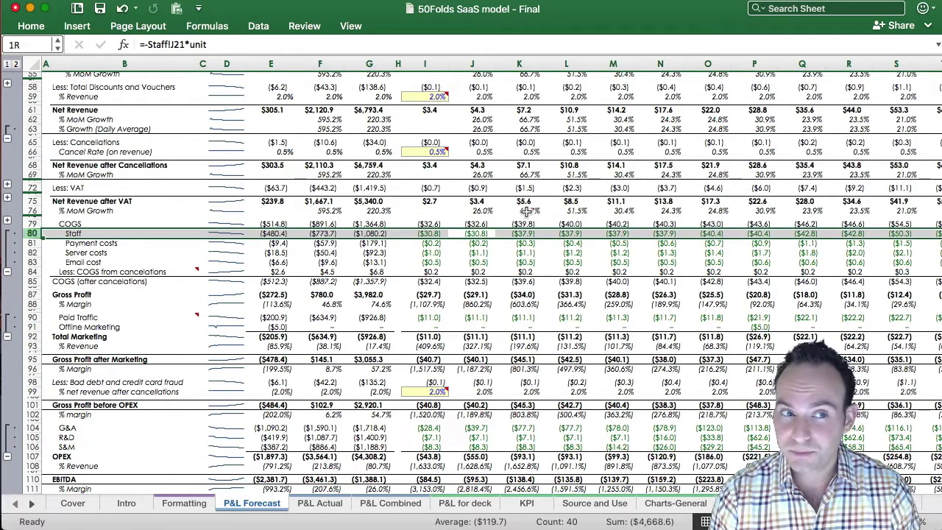
{"action": "key", "text": "shift+Down"}
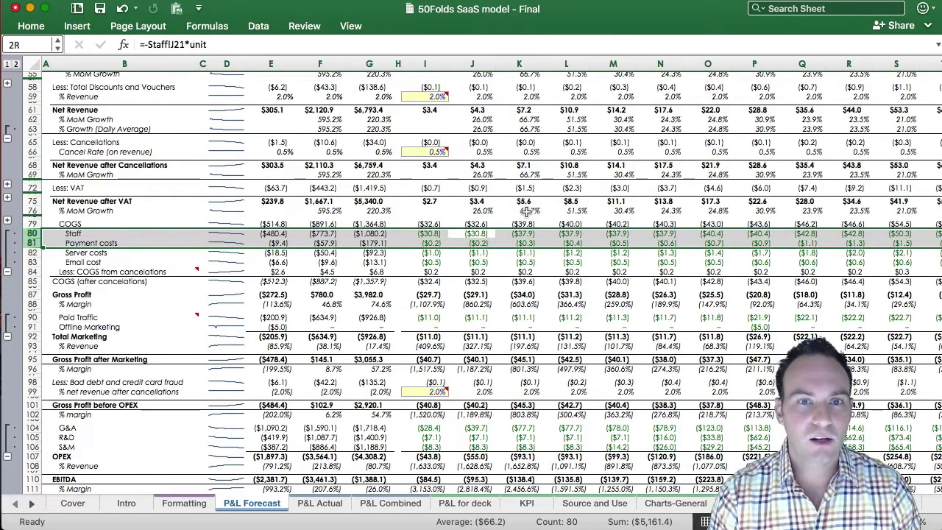
{"action": "key", "text": "shift+Down"}
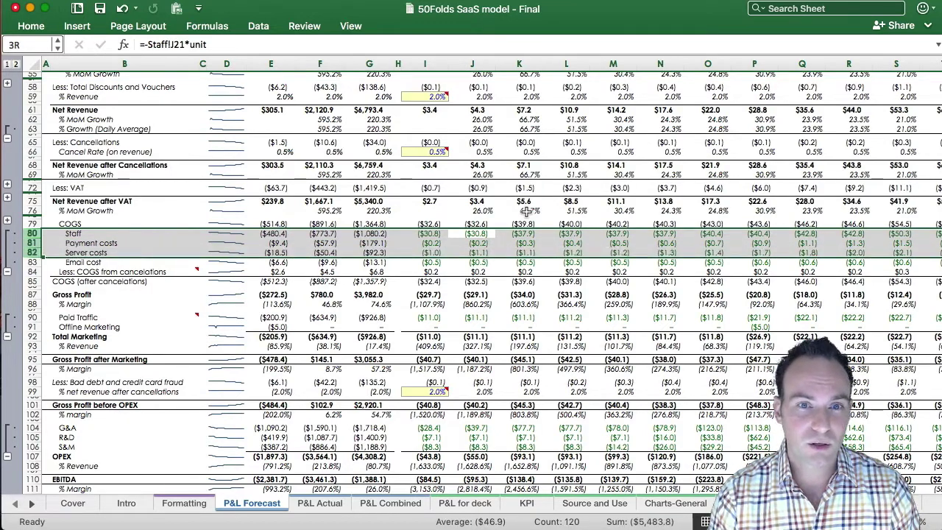
{"action": "key", "text": "shift+Down"}
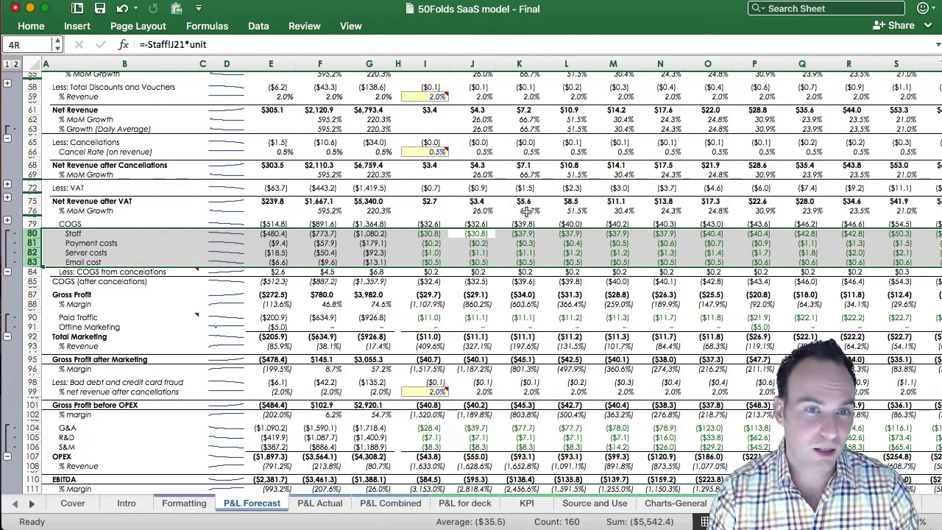
{"action": "key", "text": "Down"}
{"action": "key", "text": "Left"}
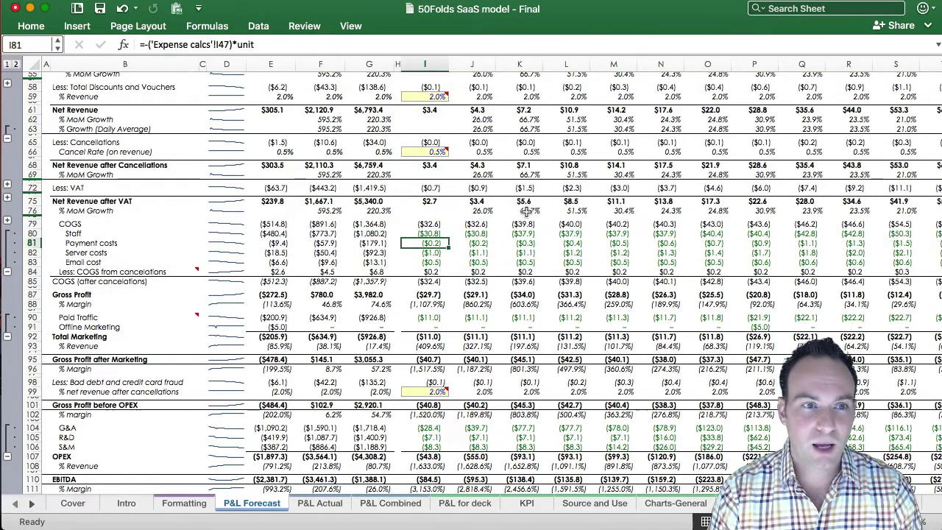
{"action": "key", "text": "shift+Down"}
{"action": "key", "text": "shift+Down"}
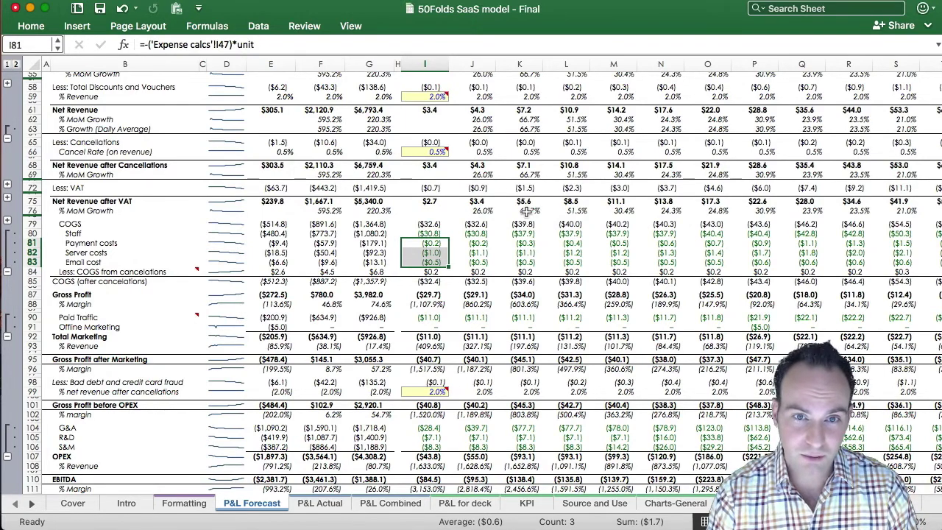
{"action": "key", "text": "Down"}
{"action": "key", "text": "Down"}
{"action": "key", "text": "Down"}
{"action": "key", "text": "Down"}
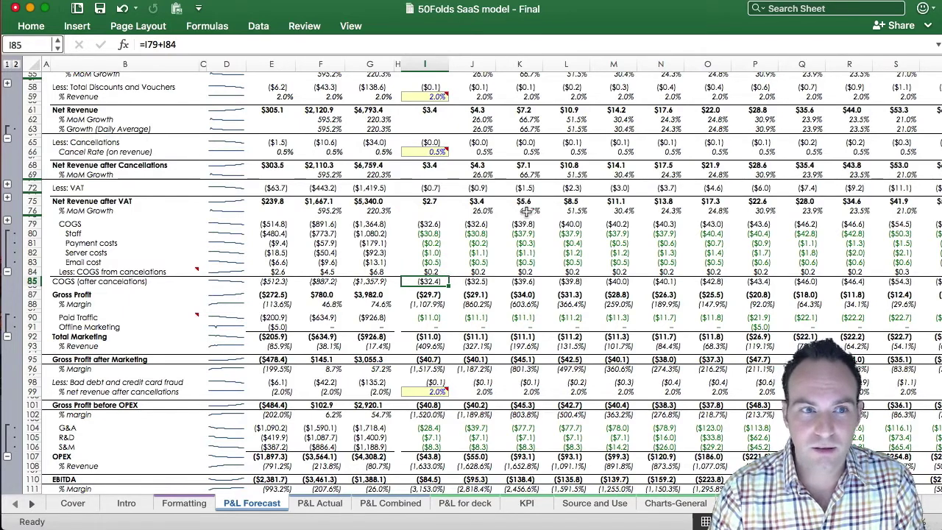
{"action": "left_click", "coordinate": [426, 223]}
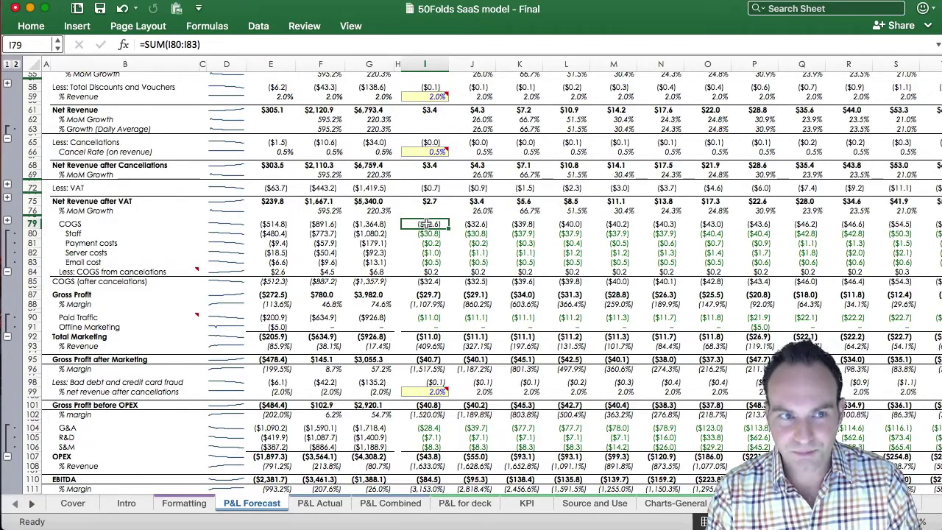
{"action": "key", "text": "Down"}
{"action": "key", "text": "Down"}
{"action": "key", "text": "Down"}
{"action": "key", "text": "Down"}
{"action": "key", "text": "Down"}
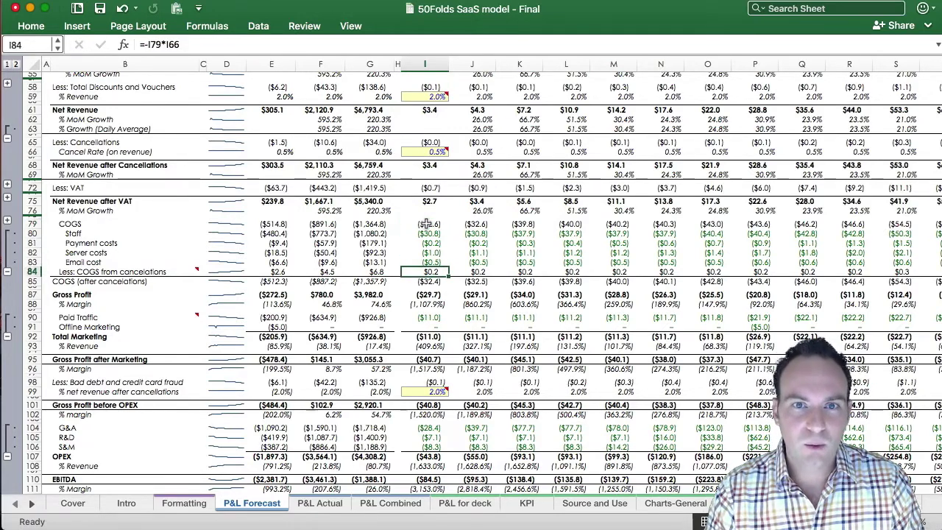
{"action": "left_click", "coordinate": [409, 153]}
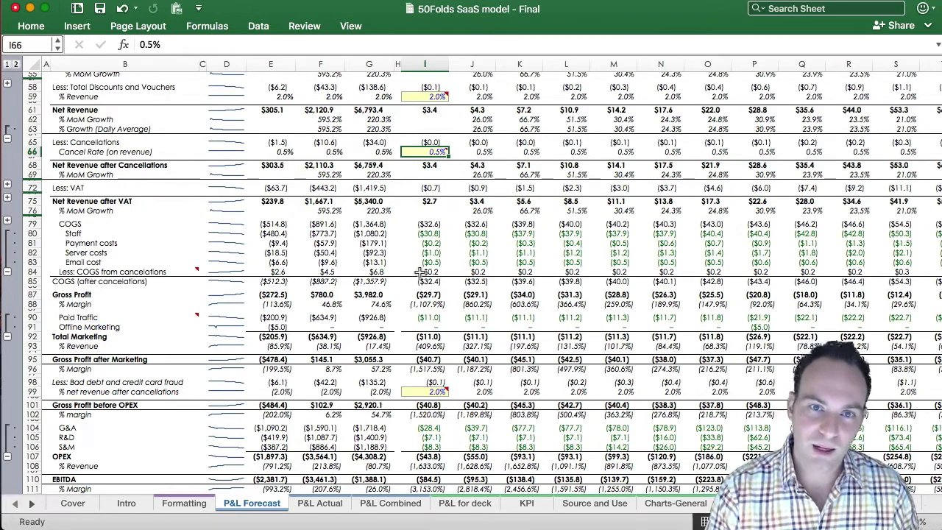
{"action": "left_click", "coordinate": [429, 243]}
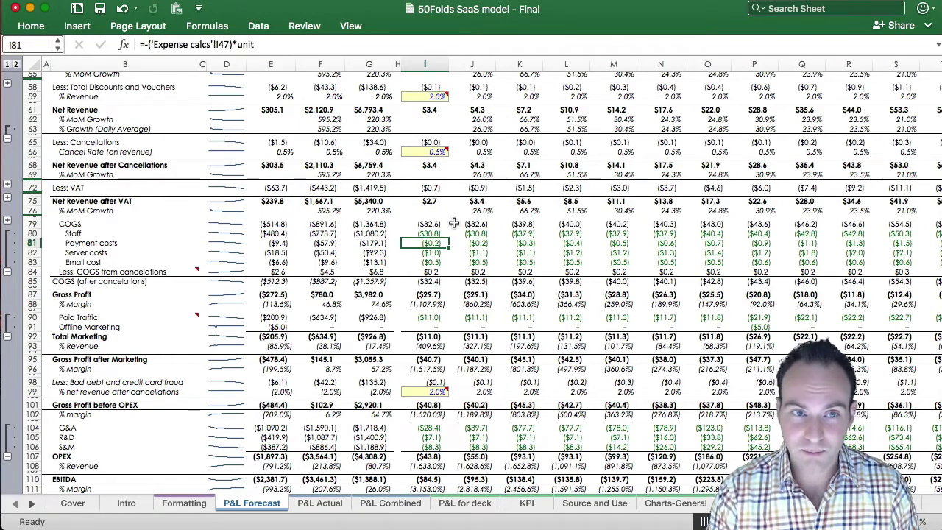
{"action": "key", "text": "Up"}
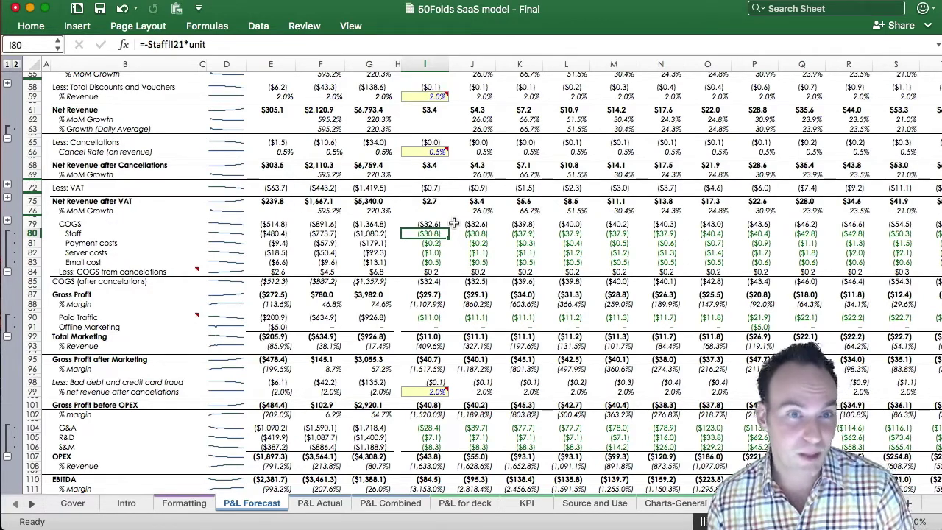
{"action": "key", "text": "Down"}
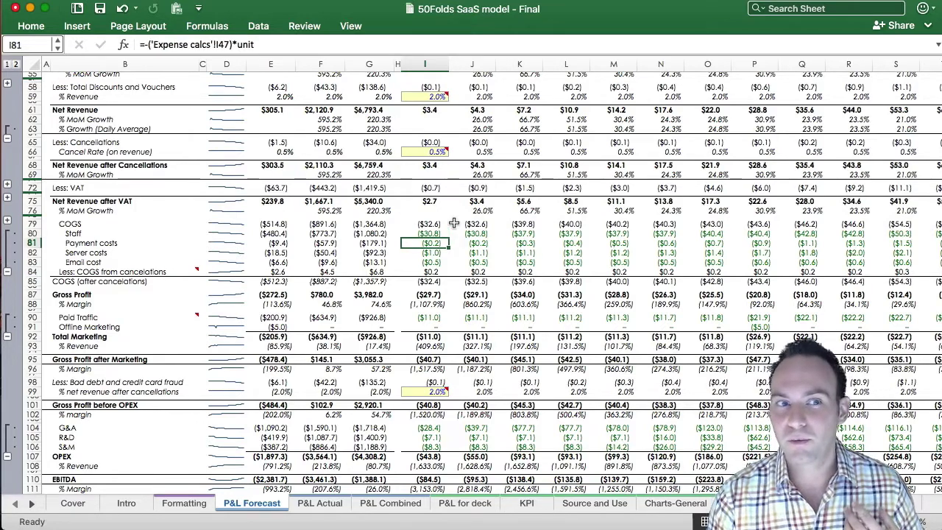
{"action": "key", "text": "Down"}
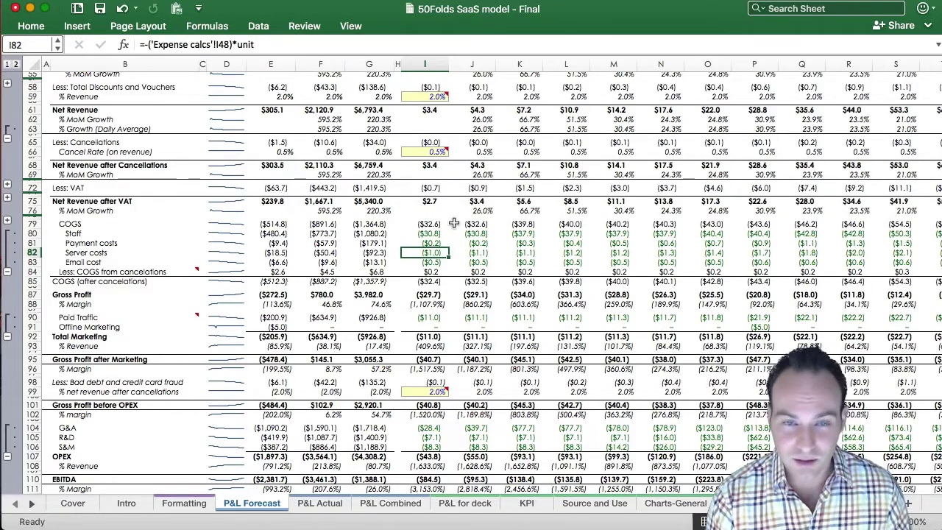
{"action": "key", "text": "Down"}
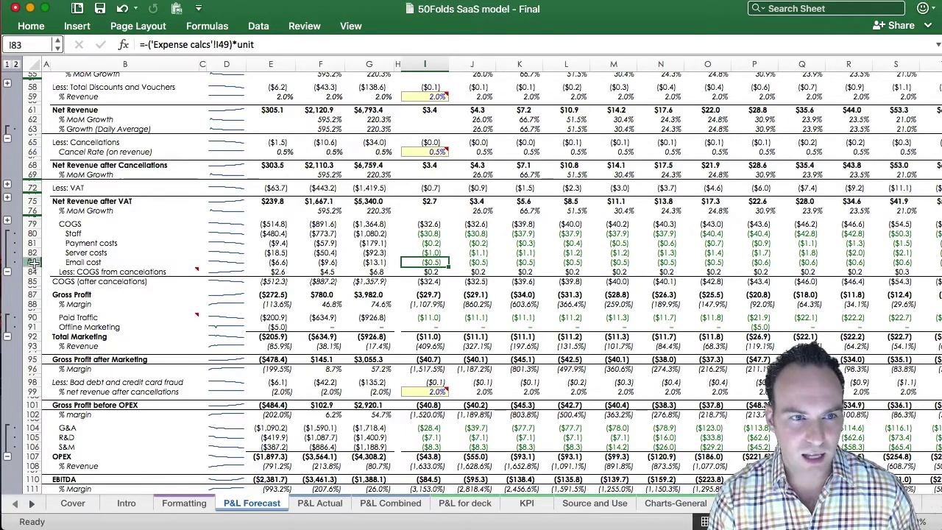
Collapse the COGS breakdown rows and review the Gross Profit % Margin from first to last month
{"action": "left_click", "coordinate": [8, 272]}
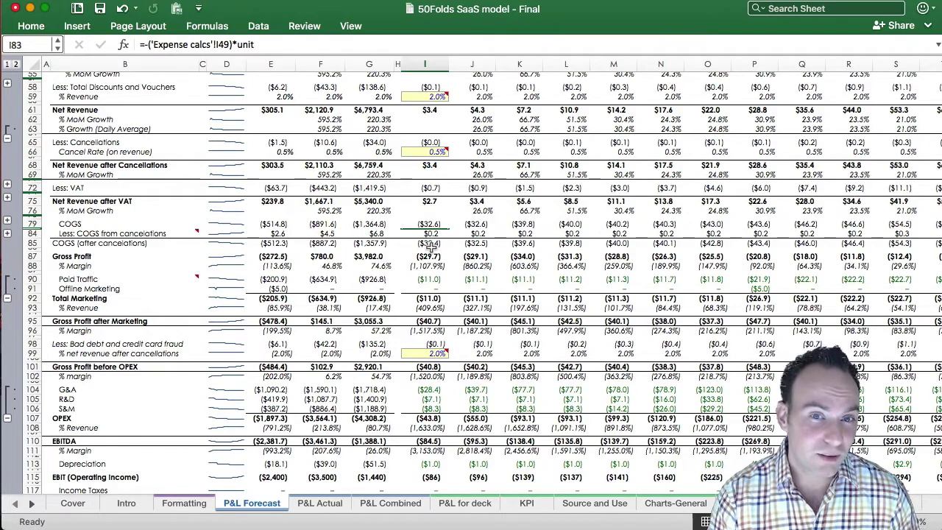
{"action": "left_click_drag", "start_coordinate": [427, 255], "coordinate": [427, 265]}
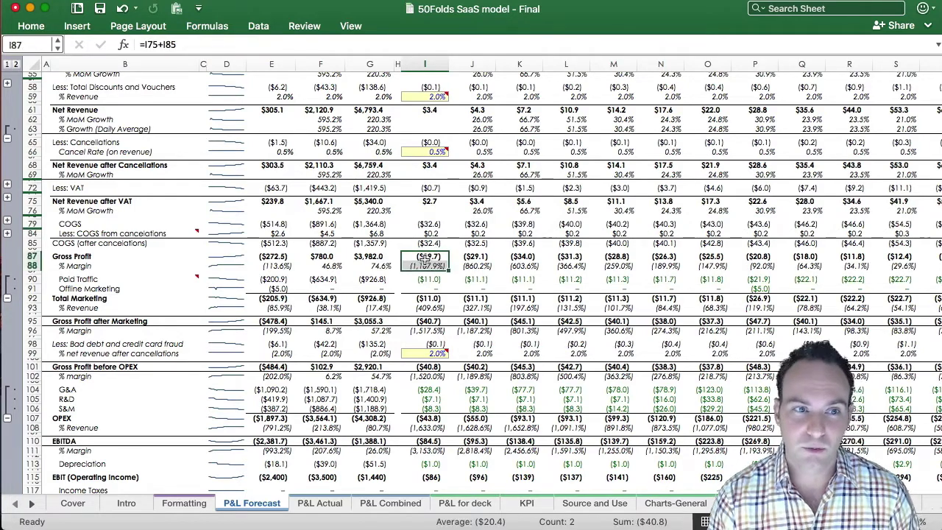
{"action": "left_click", "coordinate": [417, 265]}
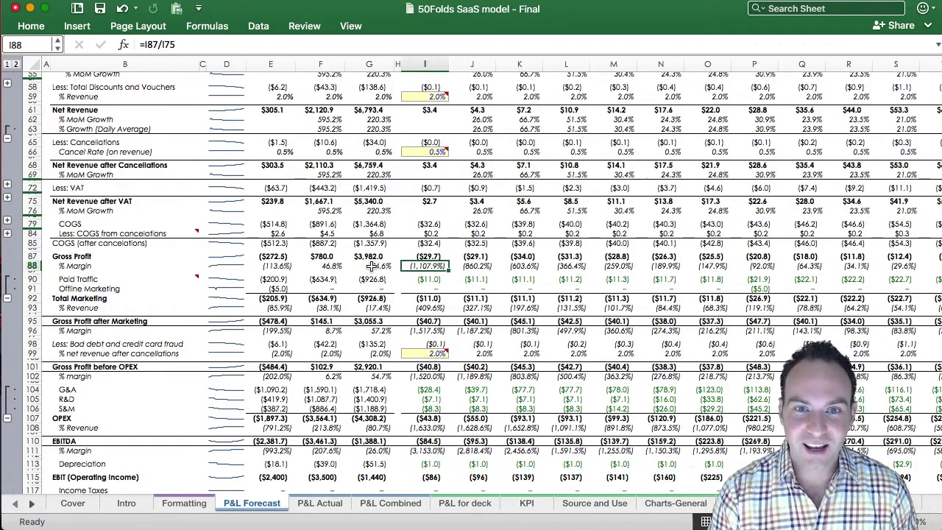
{"action": "left_click", "coordinate": [624, 266]}
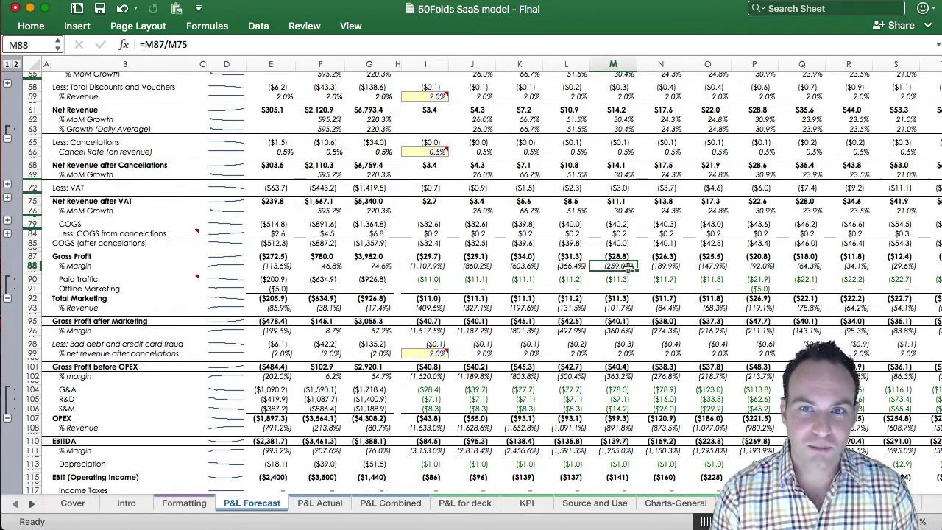
{"action": "key", "text": "ctrl+Right"}
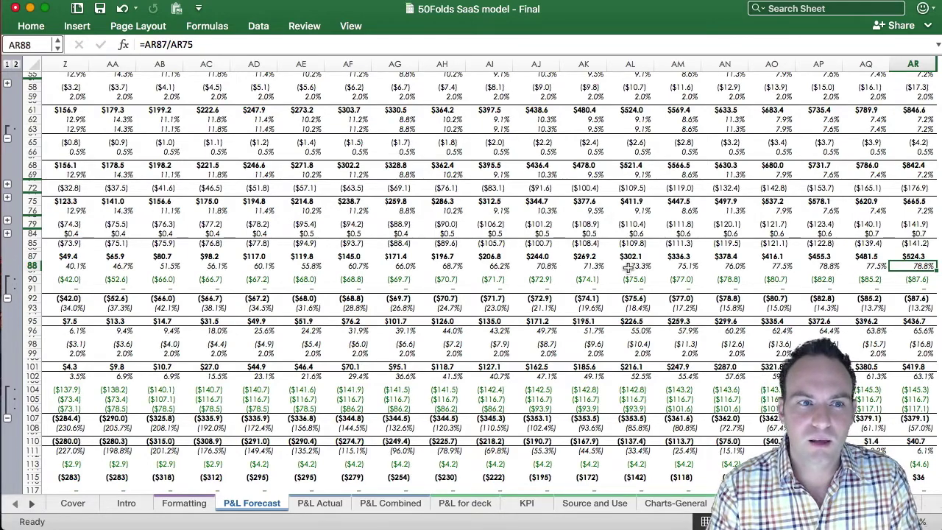
{"action": "key", "text": "ctrl+Left"}
{"action": "key", "text": "ctrl+Left"}
{"action": "key", "text": "ctrl+Left"}
{"action": "key", "text": "ctrl+Left"}
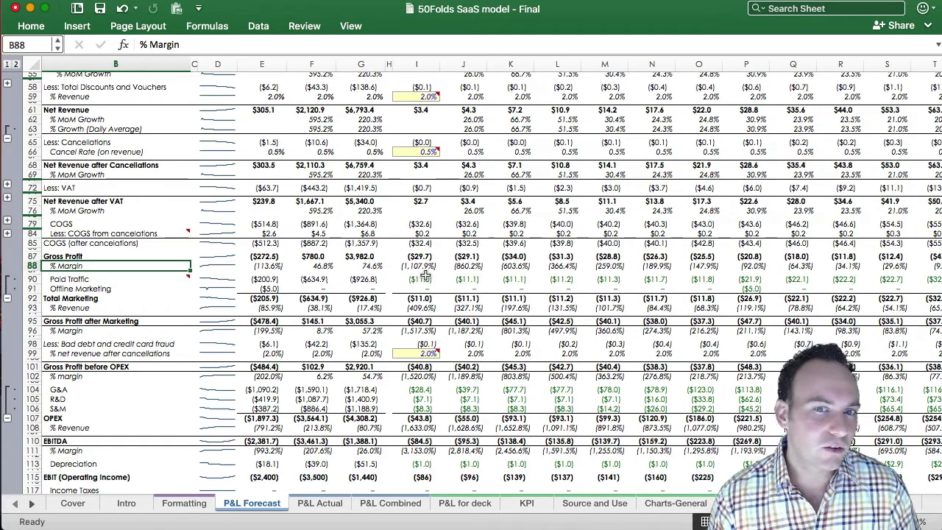
Review Paid Traffic, Offline Marketing and the Total Marketing SUM, then collapse rows 90–91
{"action": "left_click", "coordinate": [425, 276]}
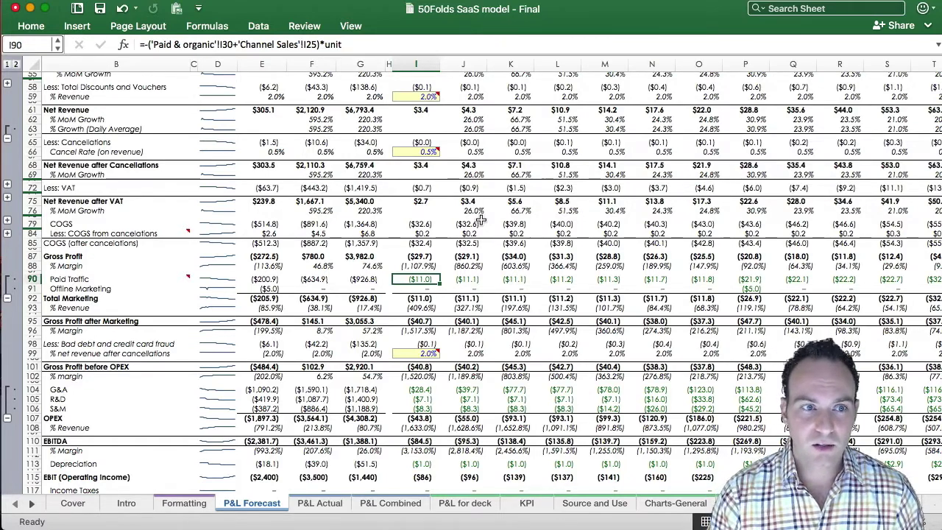
{"action": "key", "text": "Down"}
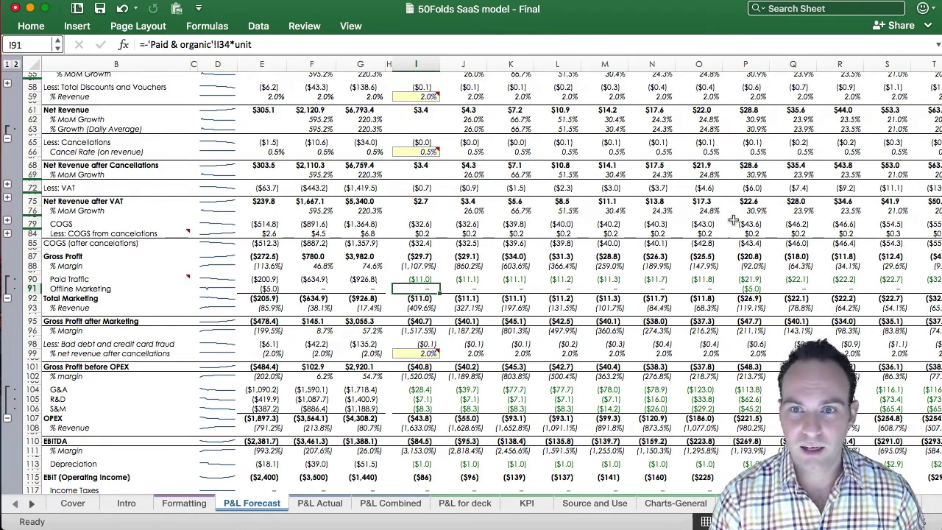
{"action": "left_click", "coordinate": [736, 287]}
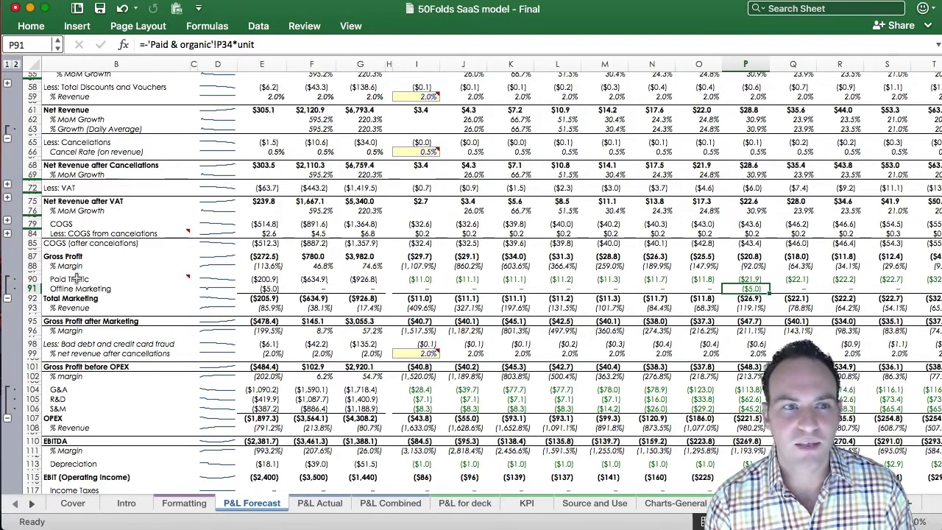
{"action": "left_click", "coordinate": [396, 299]}
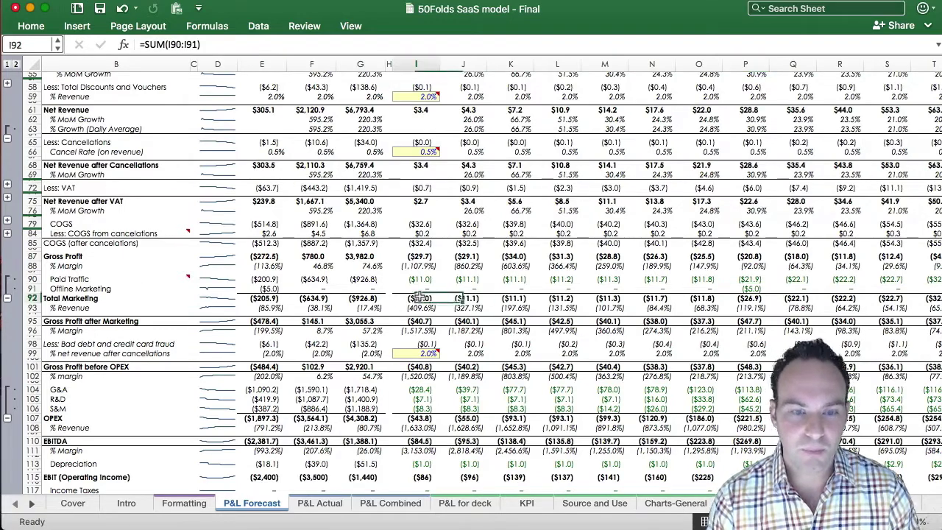
{"action": "double_click", "coordinate": [395, 299]}
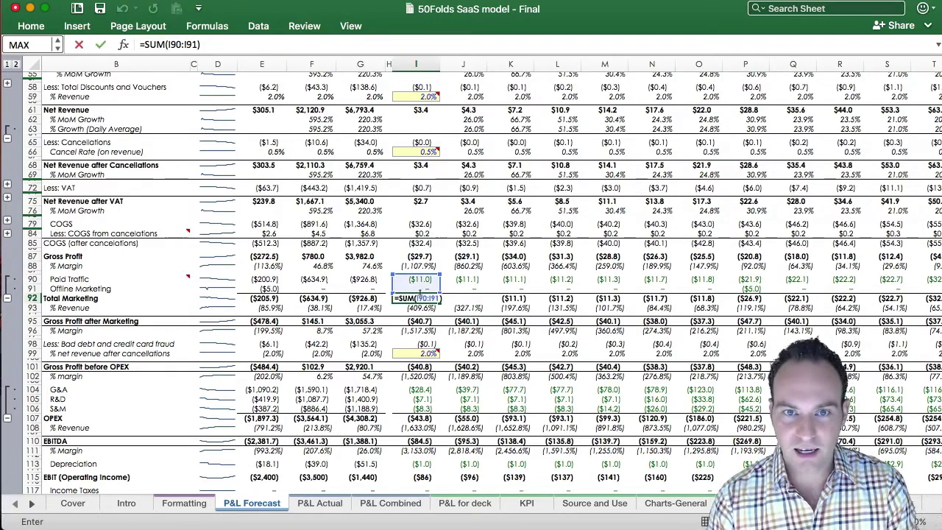
{"action": "key", "text": "Escape"}
{"action": "left_click", "coordinate": [6, 298]}
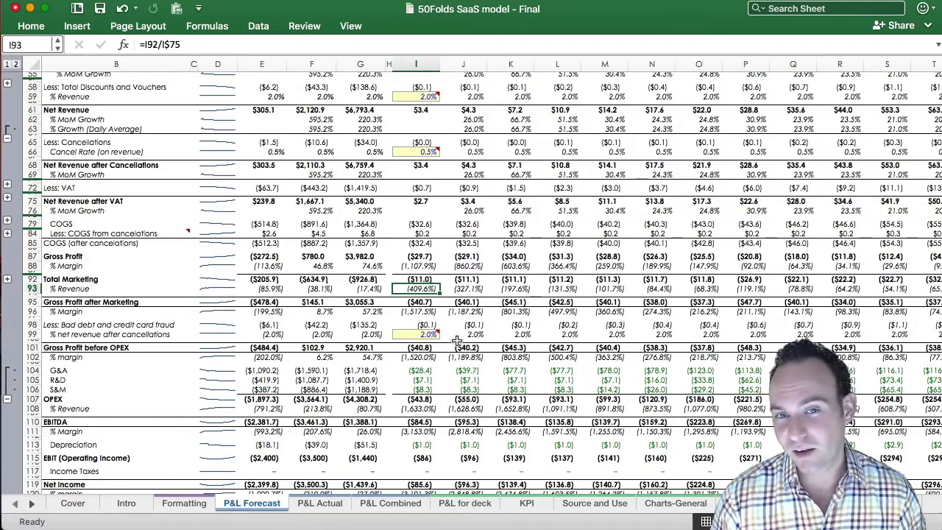
{"action": "key", "text": "ctrl+Right"}
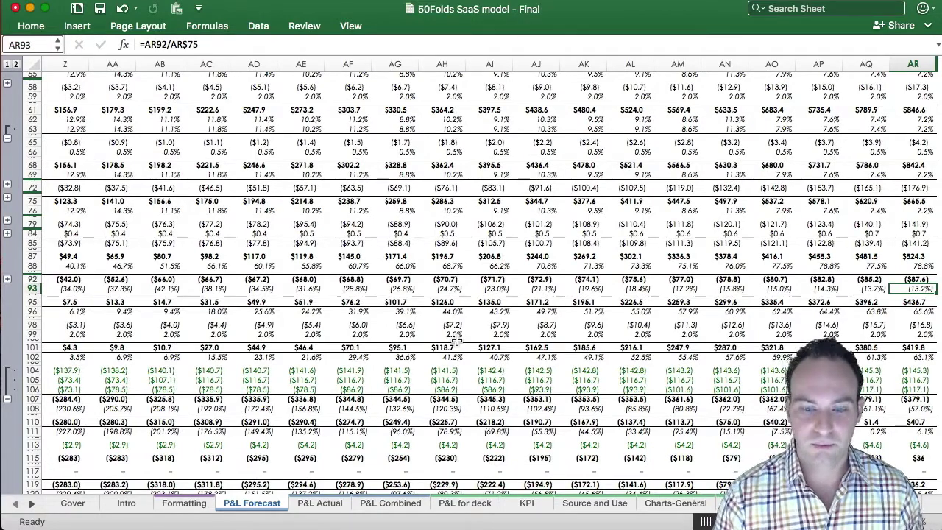
{"action": "key", "text": "ctrl+Left"}
{"action": "key", "text": "Down"}
{"action": "key", "text": "Down"}
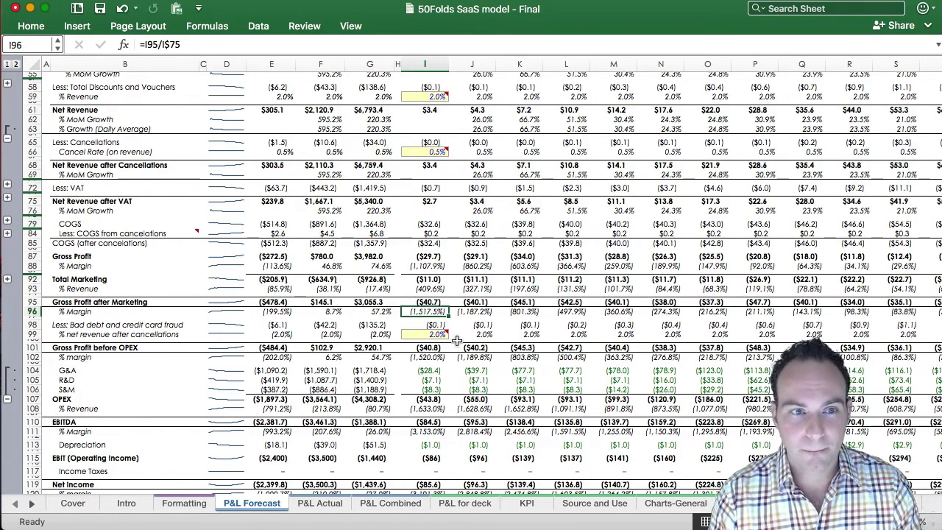
{"action": "key", "text": "Down"}
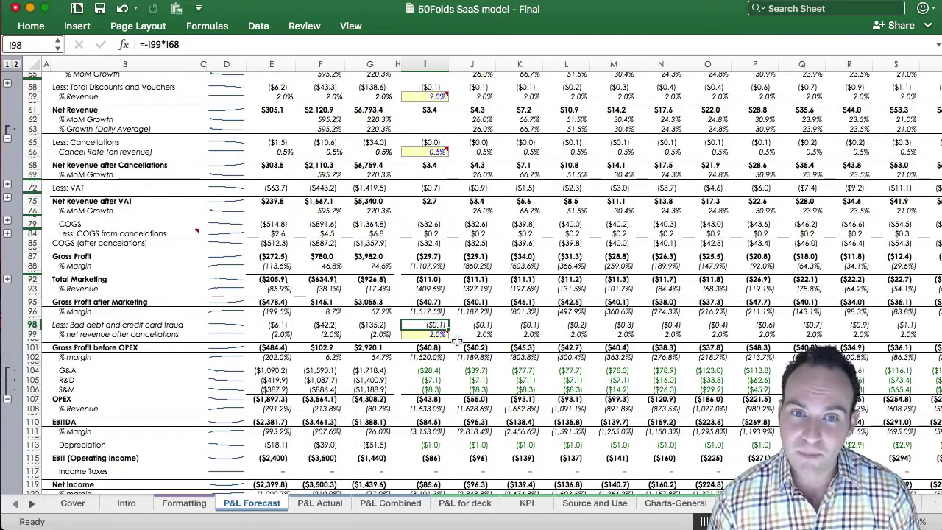
{"action": "key", "text": "Down"}
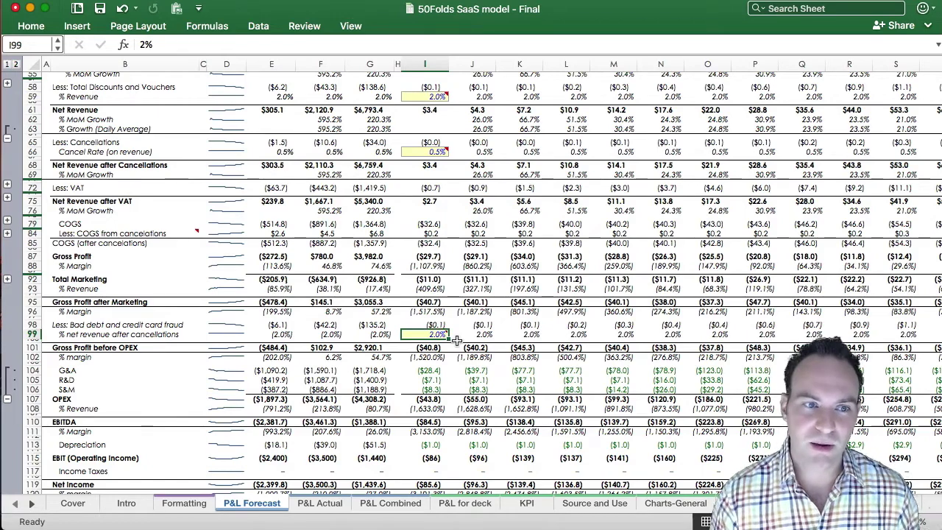
{"action": "key", "text": "Down"}
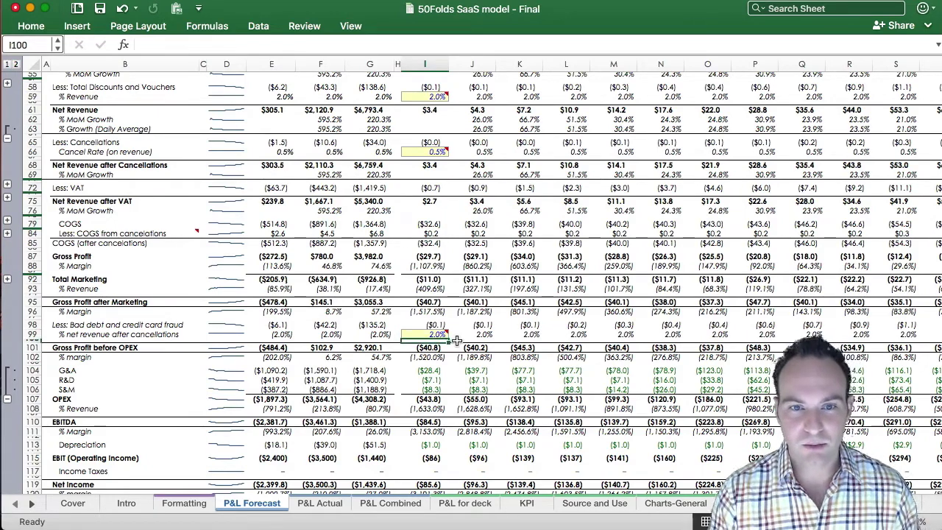
Review the G&A, R&D, S&M and OPEX formulas in column I
{"action": "scroll", "coordinate": [456, 339], "scroll_direction": "down", "scroll_amount": 5}
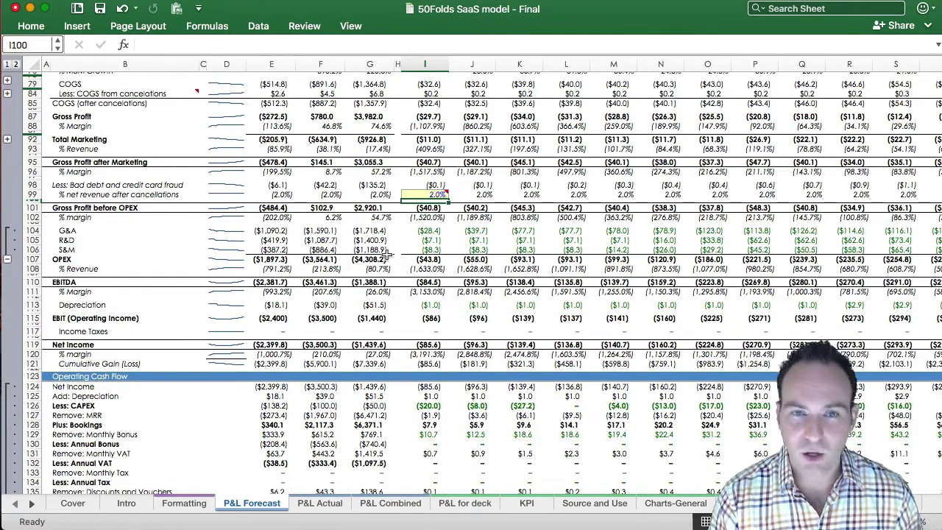
{"action": "left_click", "coordinate": [427, 231]}
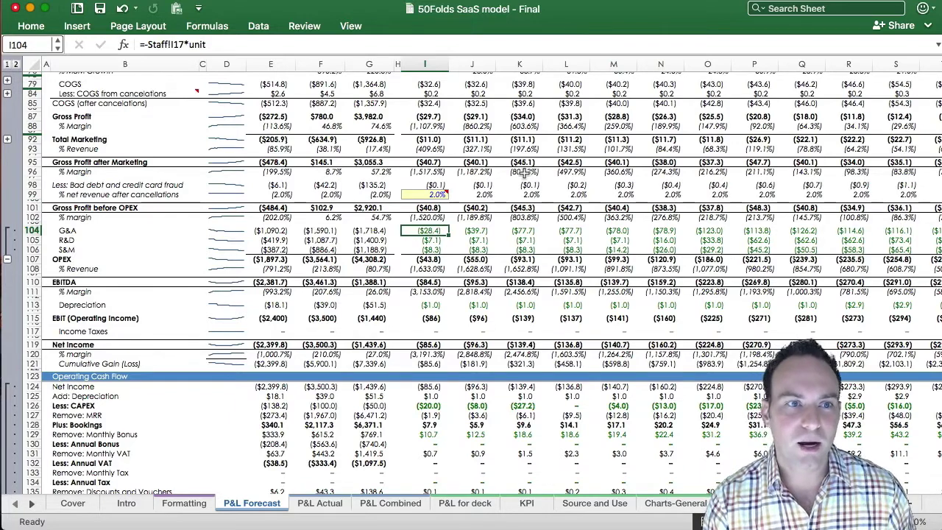
{"action": "key", "text": "Down"}
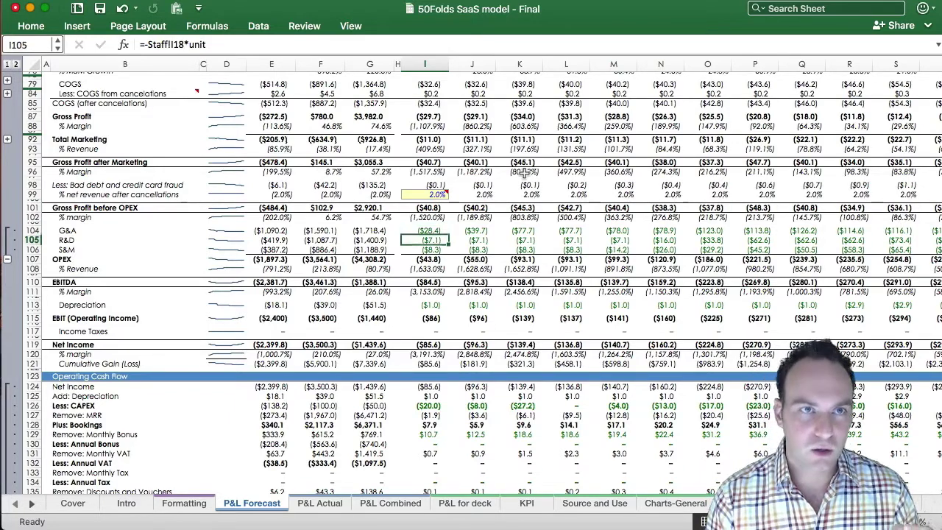
{"action": "key", "text": "Down"}
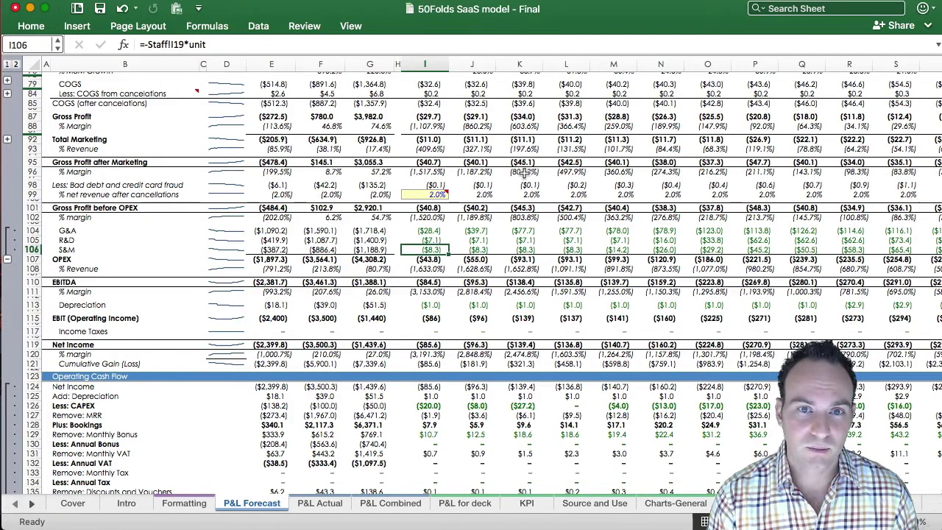
{"action": "key", "text": "Up"}
{"action": "key", "text": "Down"}
{"action": "key", "text": "Down"}
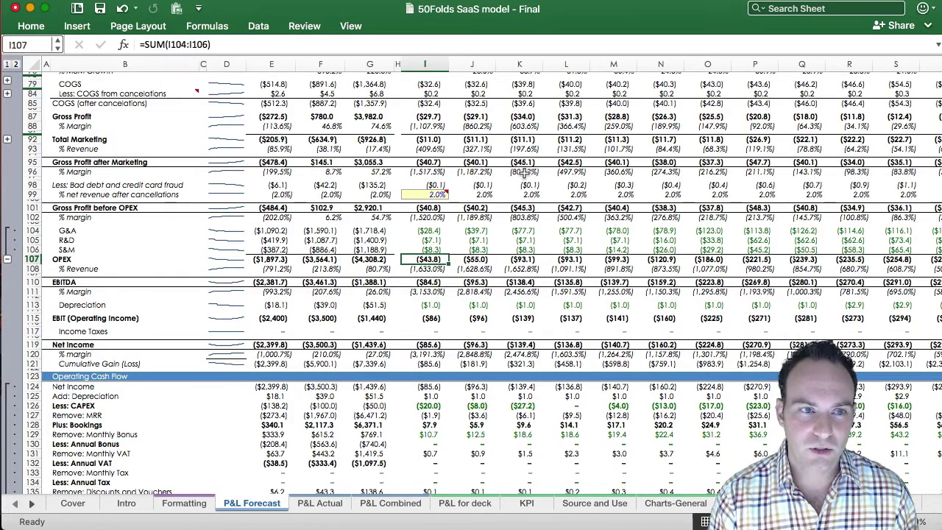
Collapse rows 104–106 under OPEX and select the OPEX % of revenue cell
{"action": "key", "text": "Up"}
{"action": "key", "text": "Up"}
{"action": "key", "text": "Up"}
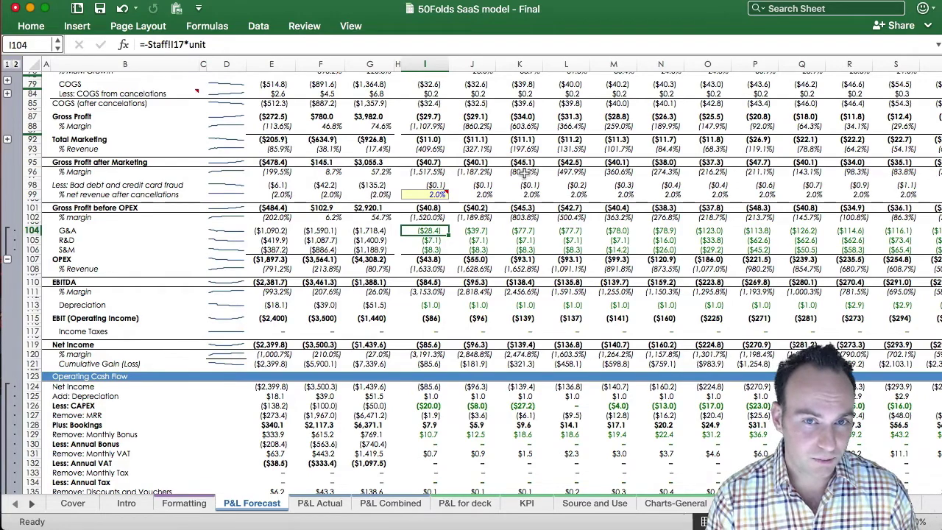
{"action": "left_click", "coordinate": [7, 259]}
{"action": "left_click", "coordinate": [418, 238]}
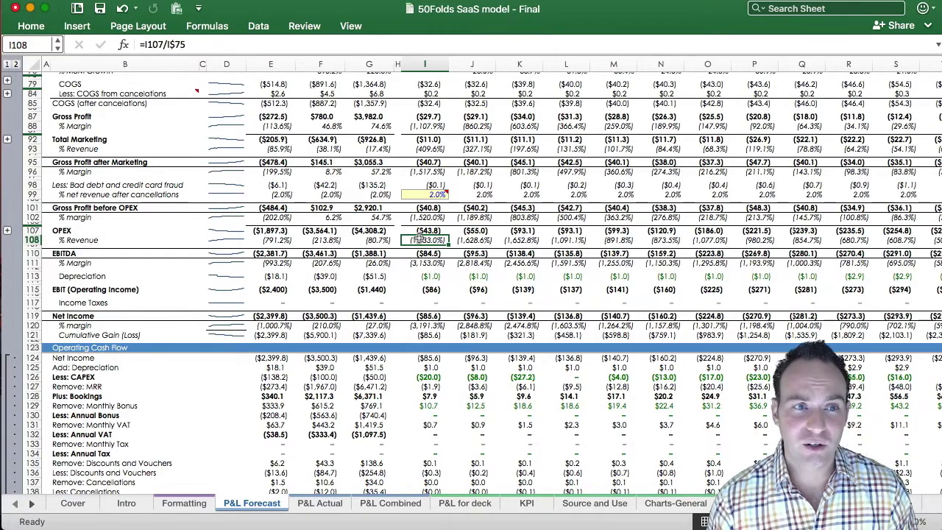
{"action": "key", "text": "Down"}
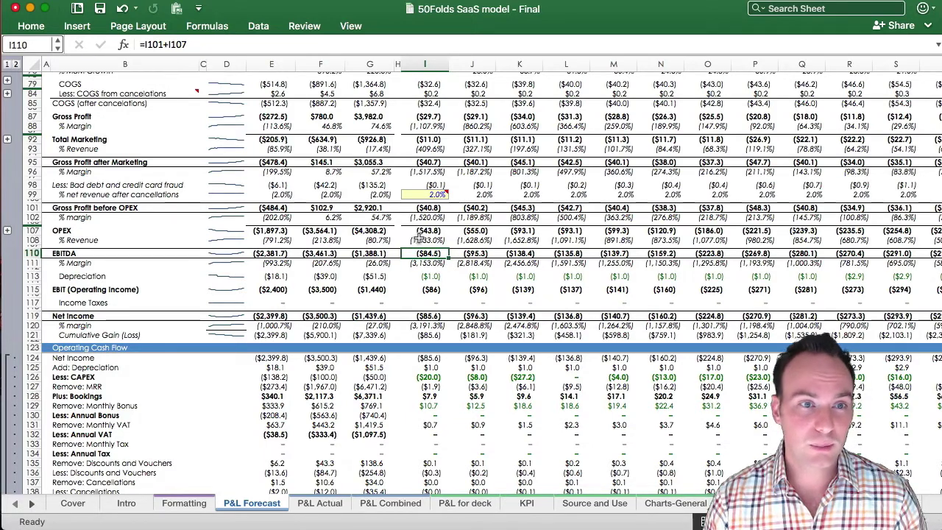
{"action": "key", "text": "Down"}
{"action": "key", "text": "Down"}
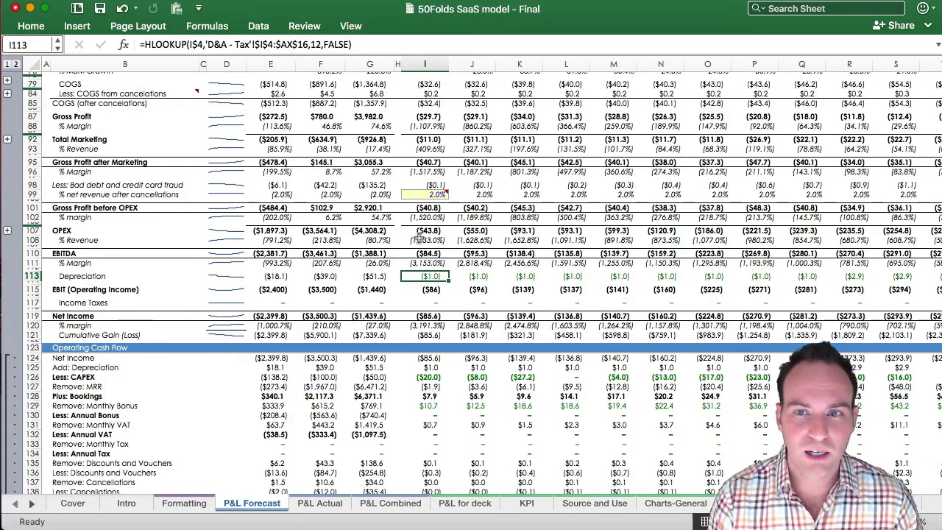
{"action": "key", "text": "Down"}
{"action": "key", "text": "Down"}
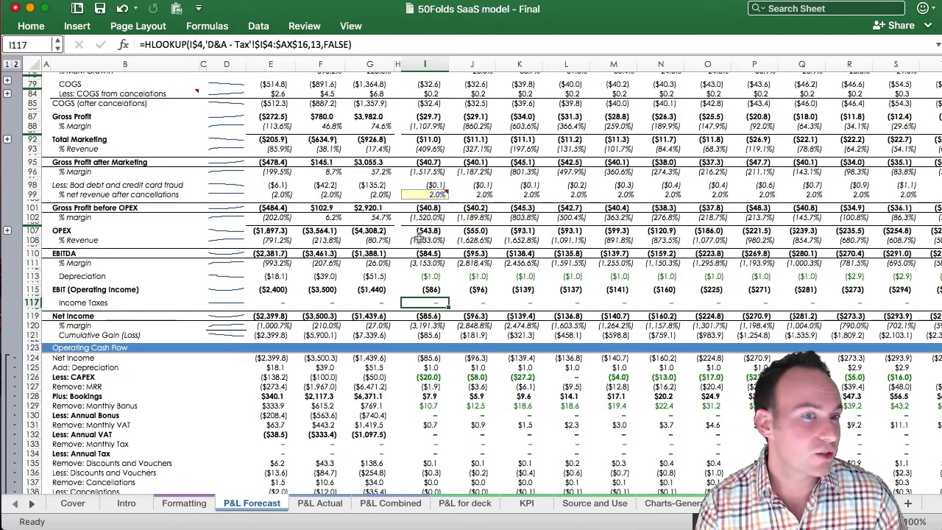
{"action": "key", "text": "Down"}
{"action": "key", "text": "Down"}
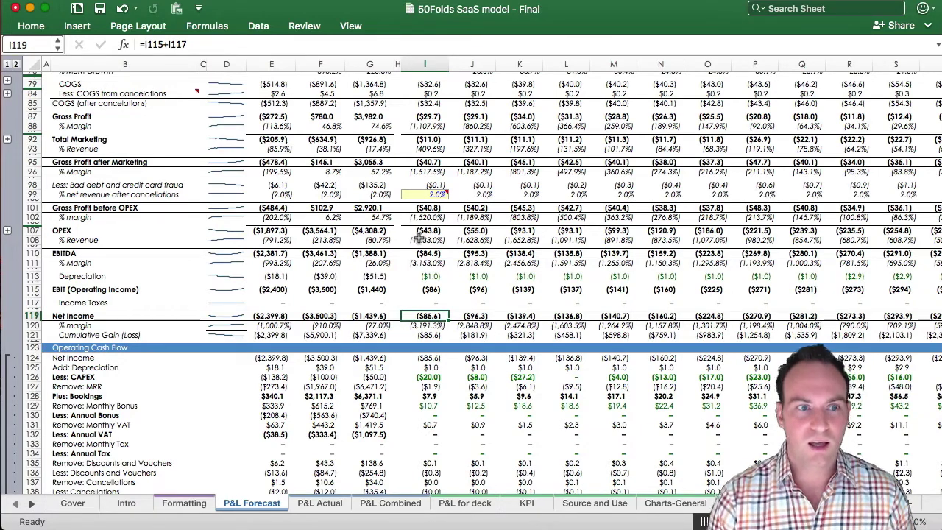
{"action": "key", "text": "Down"}
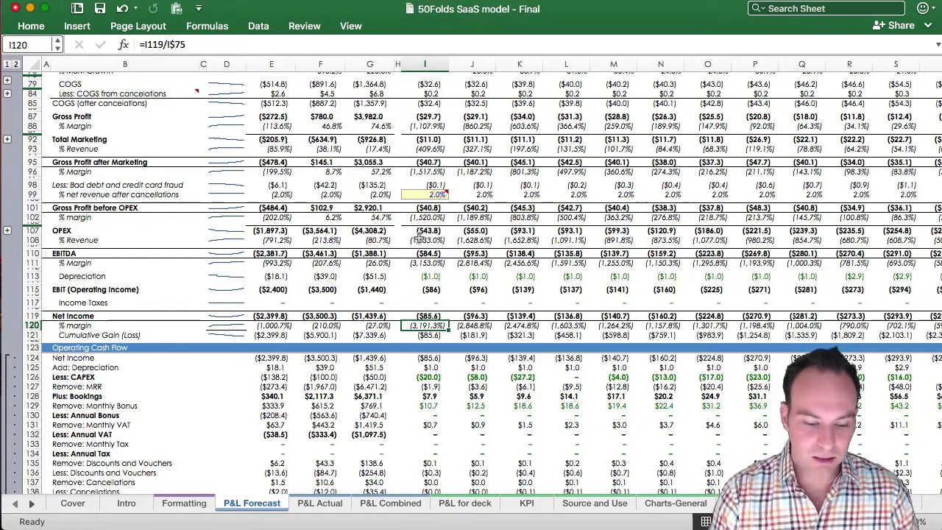
{"action": "key", "text": "ctrl+Right"}
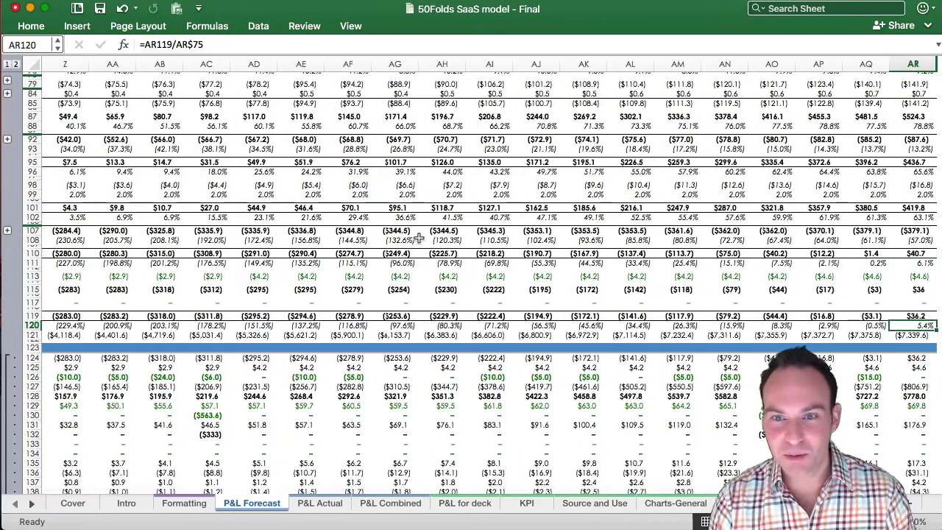
{"action": "key", "text": "ctrl+Left"}
{"action": "key", "text": "ctrl+Left"}
{"action": "key", "text": "ctrl+Left"}
{"action": "key", "text": "Right"}
{"action": "key", "text": "Right"}
{"action": "key", "text": "Right"}
{"action": "key", "text": "Right"}
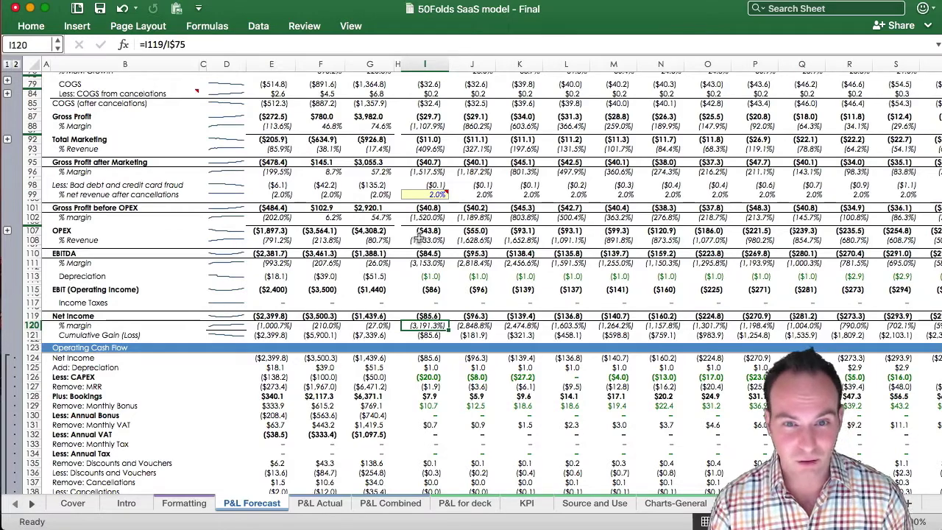
Inspect the cash-flow Net Income link in I124 and the operating cash flow Total in I141
{"action": "scroll", "coordinate": [418, 236], "scroll_direction": "down", "scroll_amount": 5}
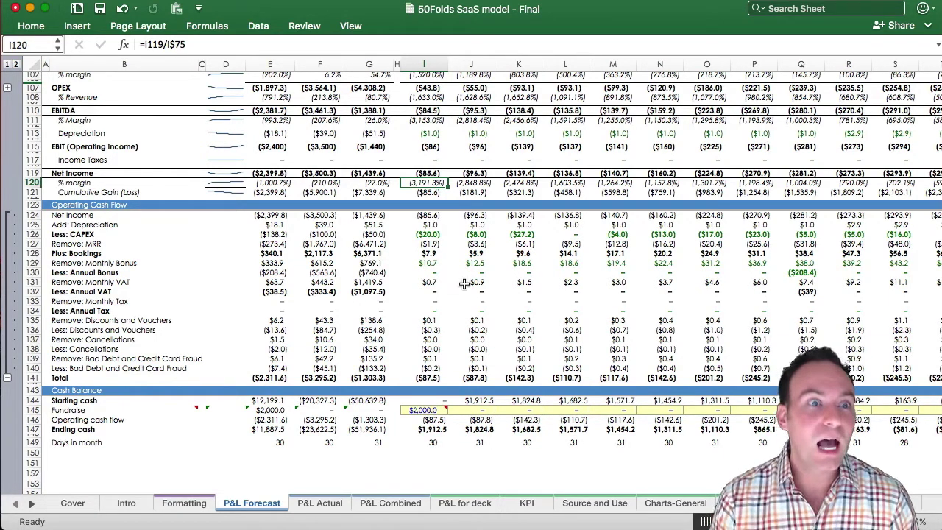
{"action": "left_click", "coordinate": [427, 215]}
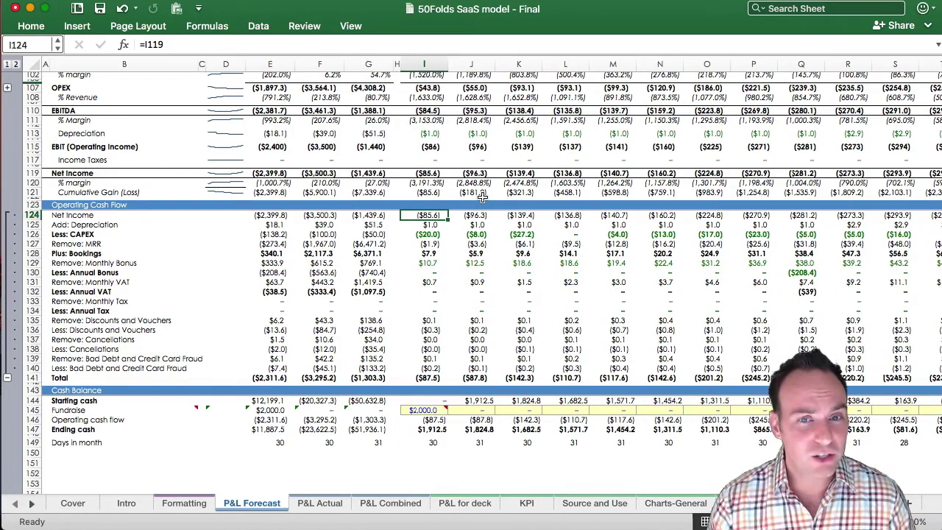
{"action": "left_click", "coordinate": [429, 376]}
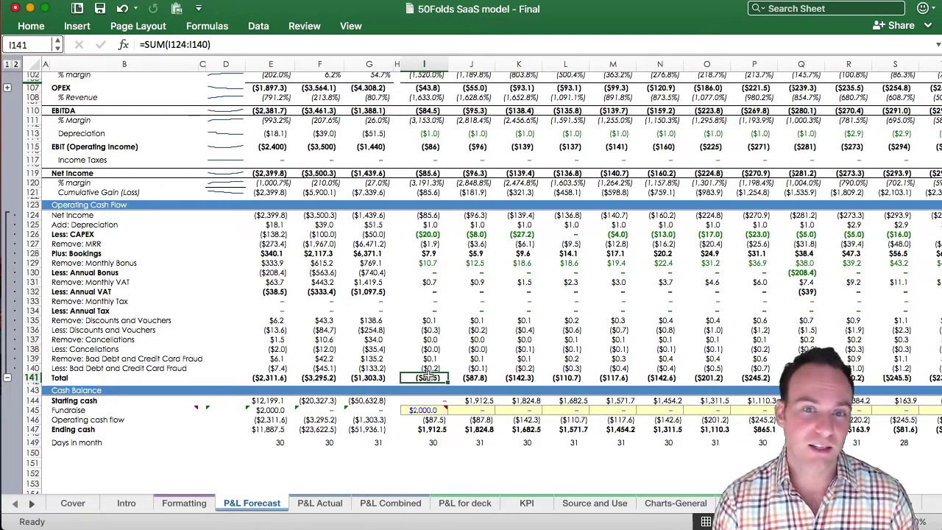
Link I124 to Net Income with =I119, then check the Depreciation and CAPEX lines below
{"action": "left_click", "coordinate": [420, 172]}
{"action": "left_click", "coordinate": [419, 215]}
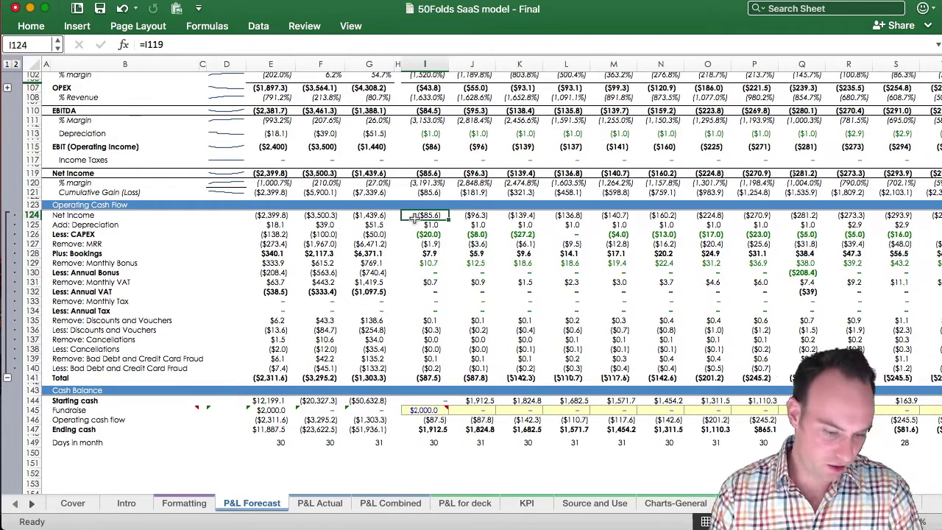
{"action": "type", "text": "=I119"}
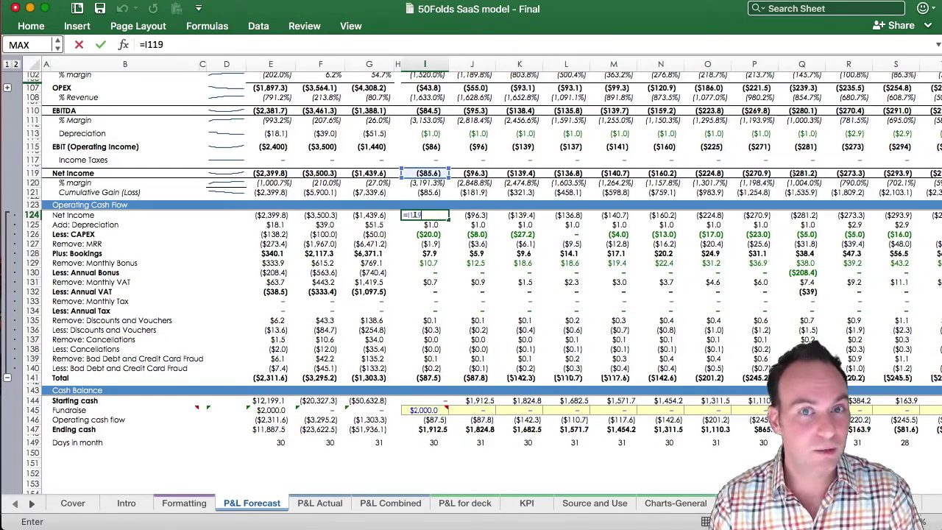
{"action": "key", "text": "ctrl+Return"}
{"action": "key", "text": "Down"}
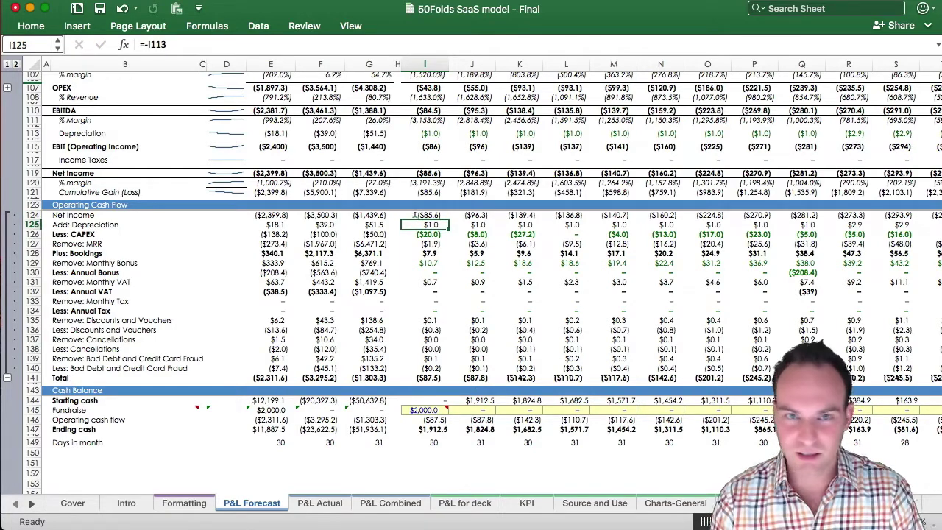
{"action": "key", "text": "Down"}
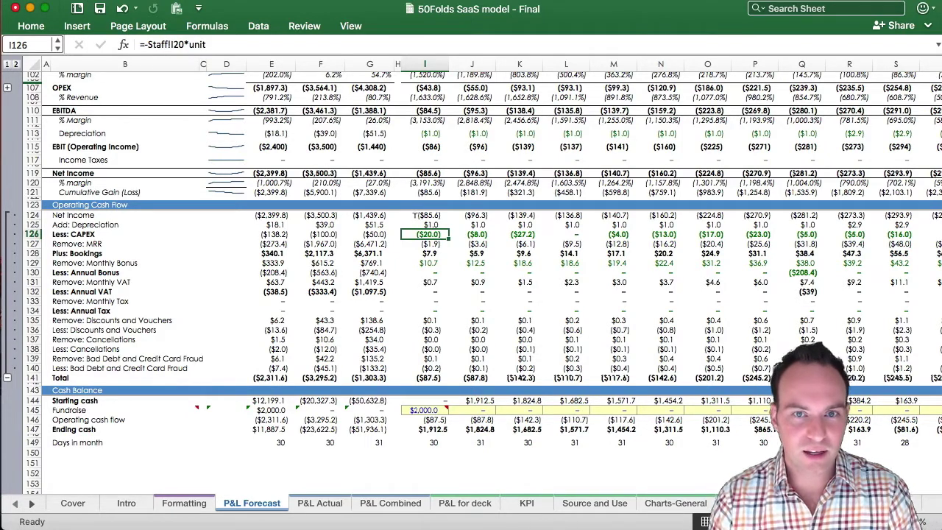
{"action": "key", "text": "Down"}
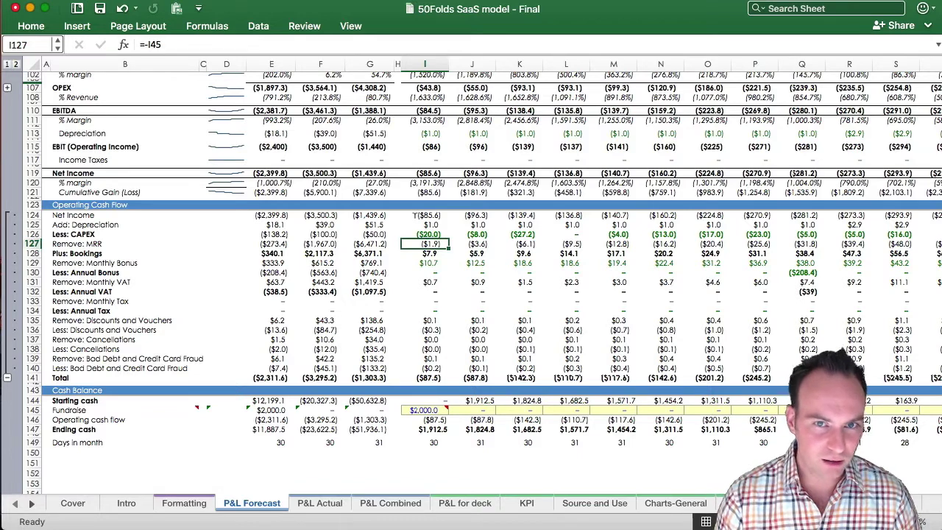
{"action": "key", "text": "Down"}
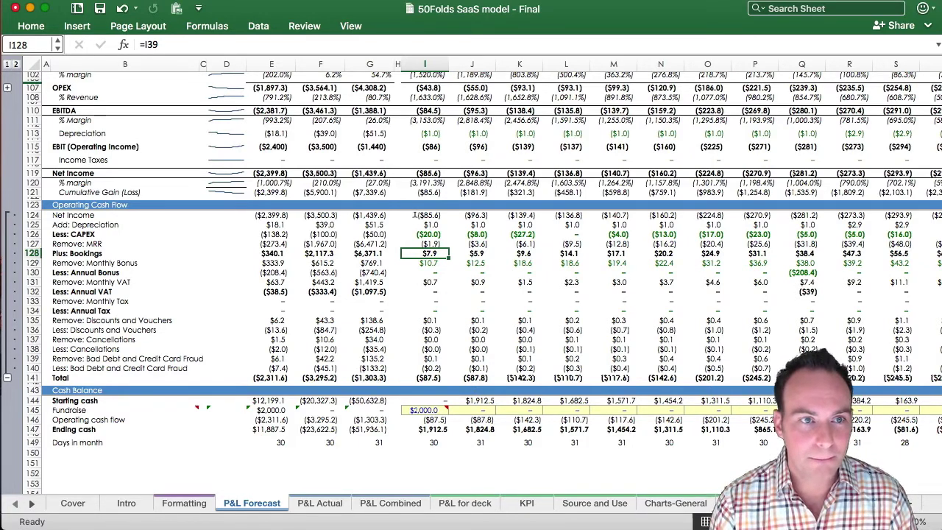
{"action": "key", "text": "Down"}
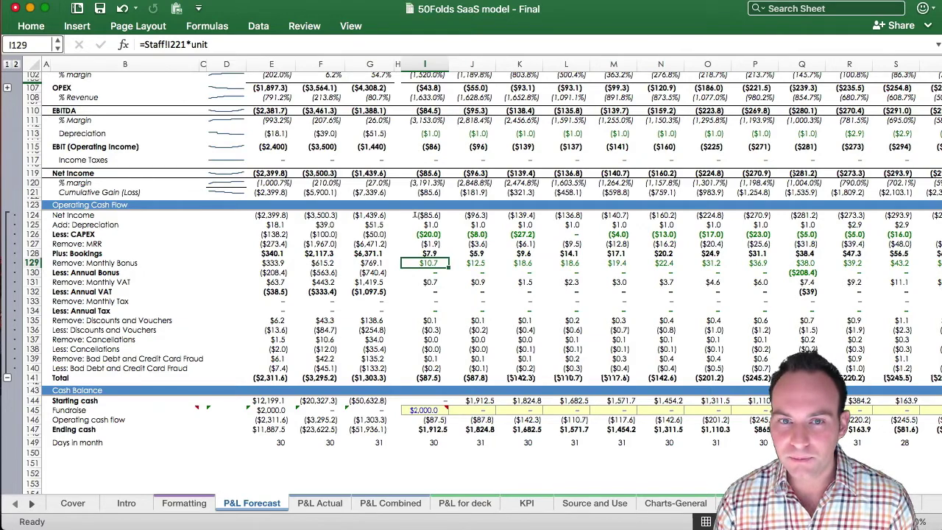
{"action": "key", "text": "ctrl+Page_Up"}
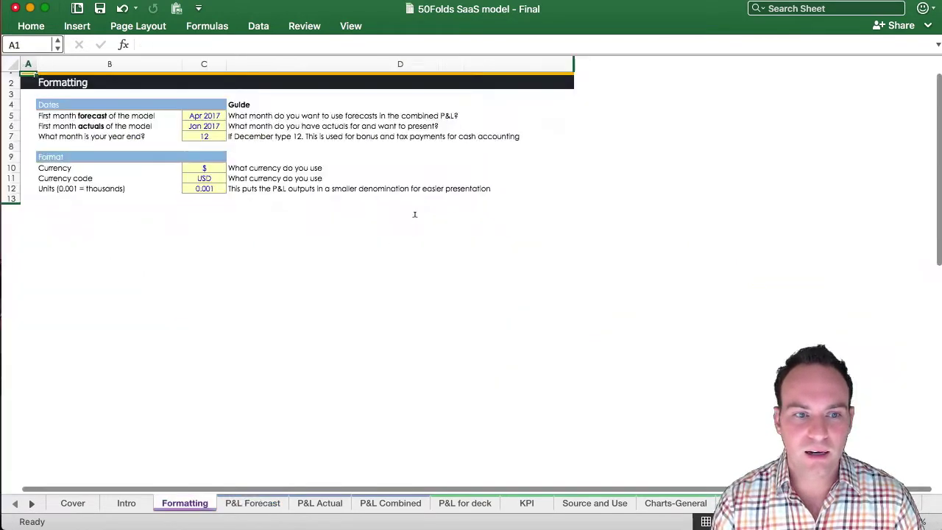
{"action": "key", "text": "ctrl+Page_Up"}
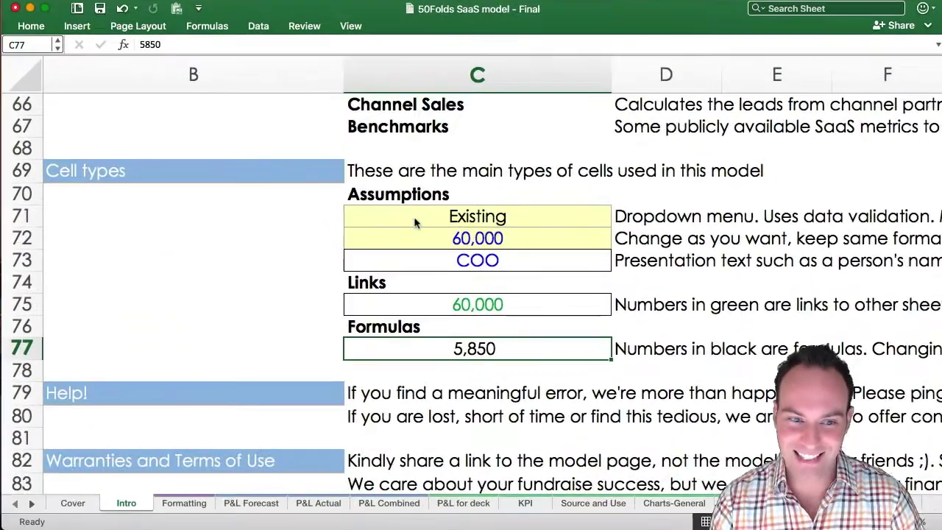
{"action": "key", "text": "ctrl+Page_Down"}
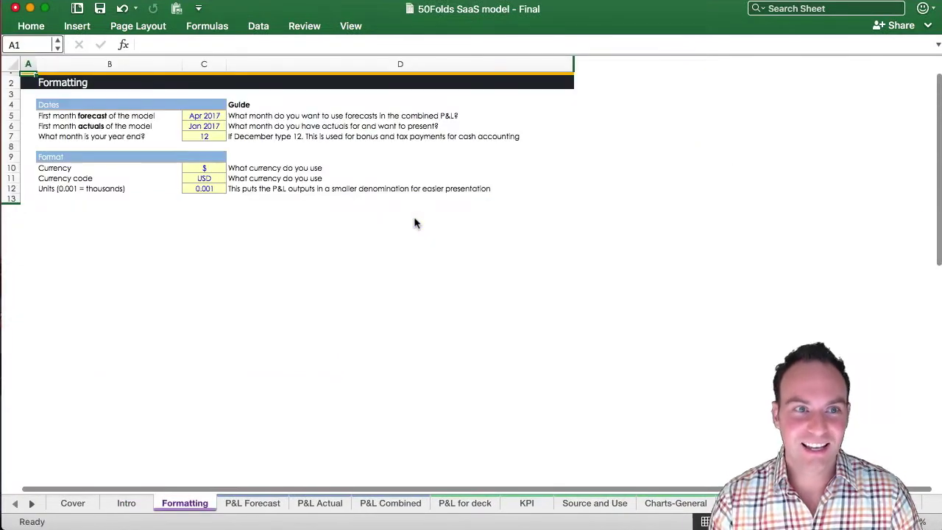
{"action": "left_click", "coordinate": [219, 116]}
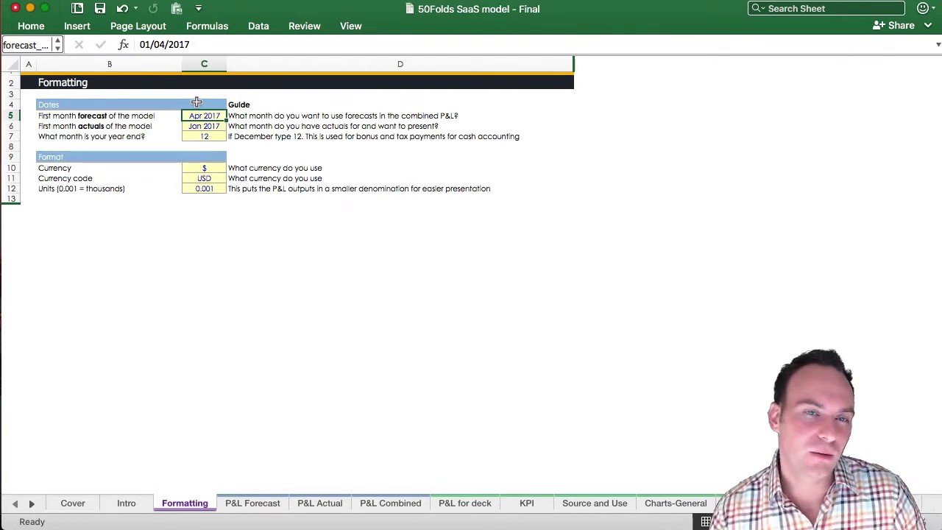
{"action": "key", "text": "Down"}
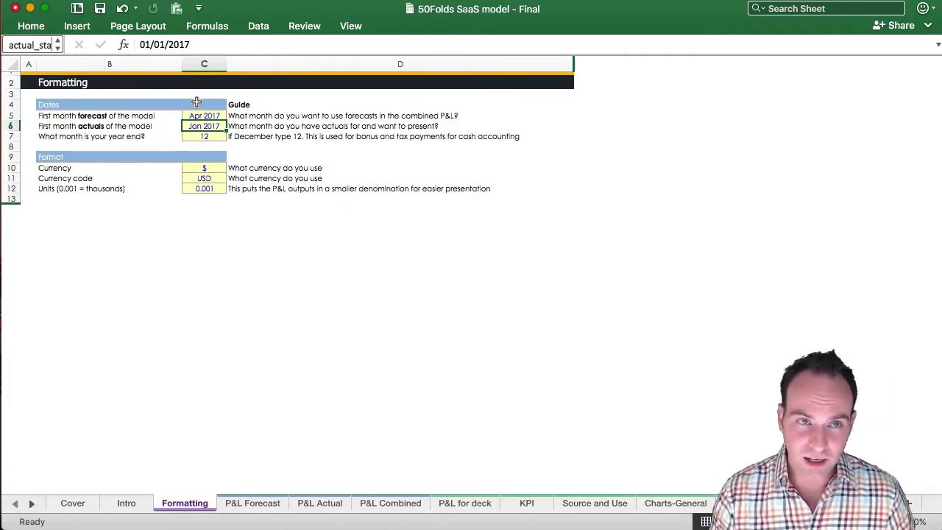
{"action": "key", "text": "Up"}
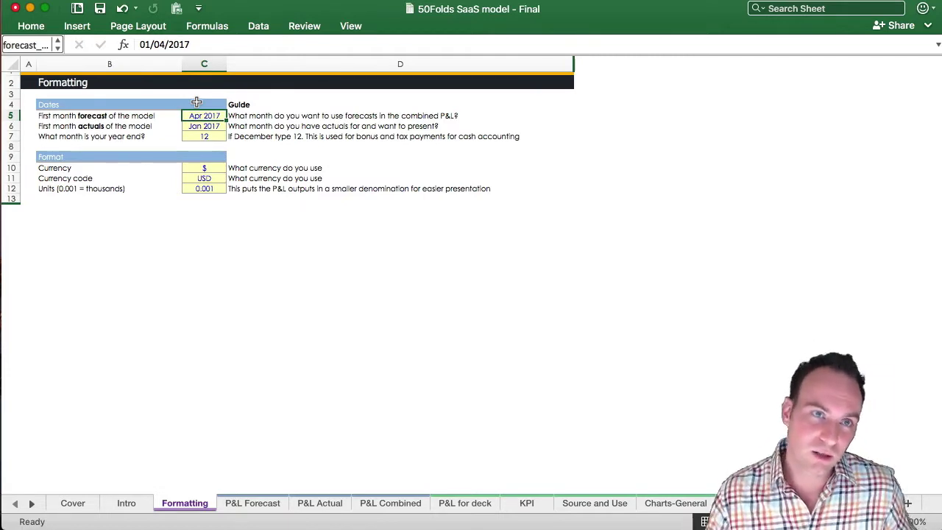
{"action": "key", "text": "Left"}
{"action": "key", "text": "Right"}
{"action": "type", "text": "MAR 2017"}
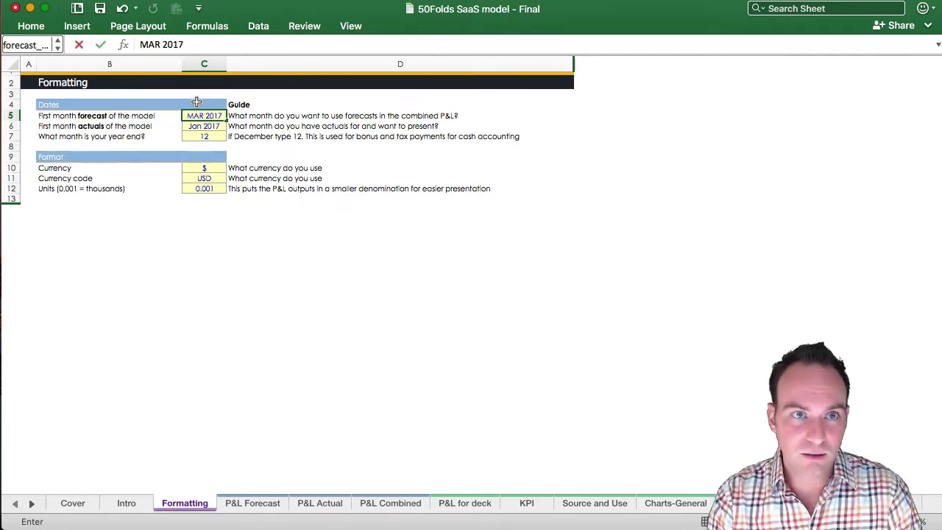
{"action": "key", "text": "Return"}
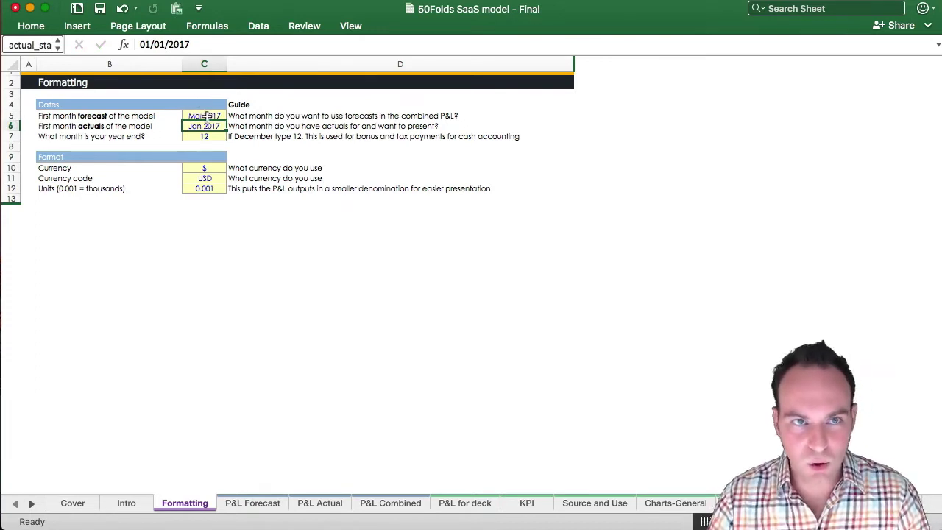
{"action": "key", "text": "super+z"}
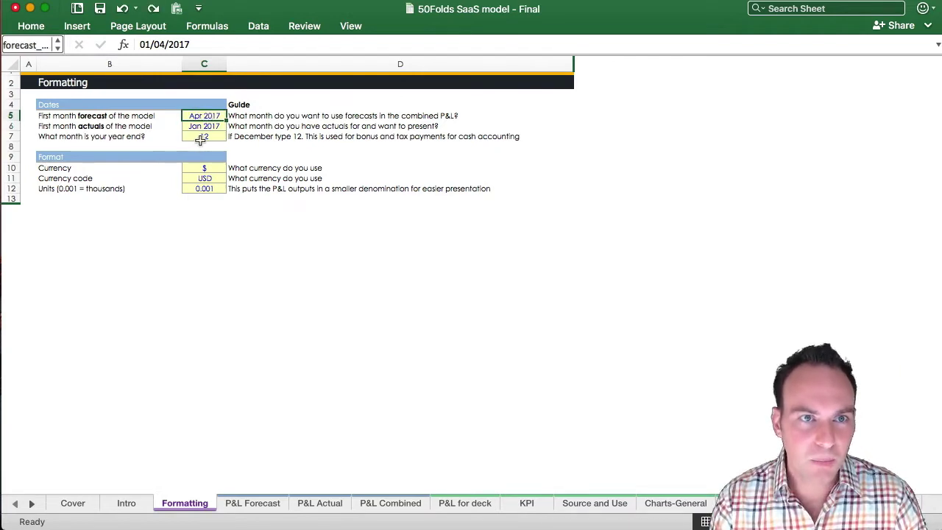
{"action": "left_click", "coordinate": [203, 137]}
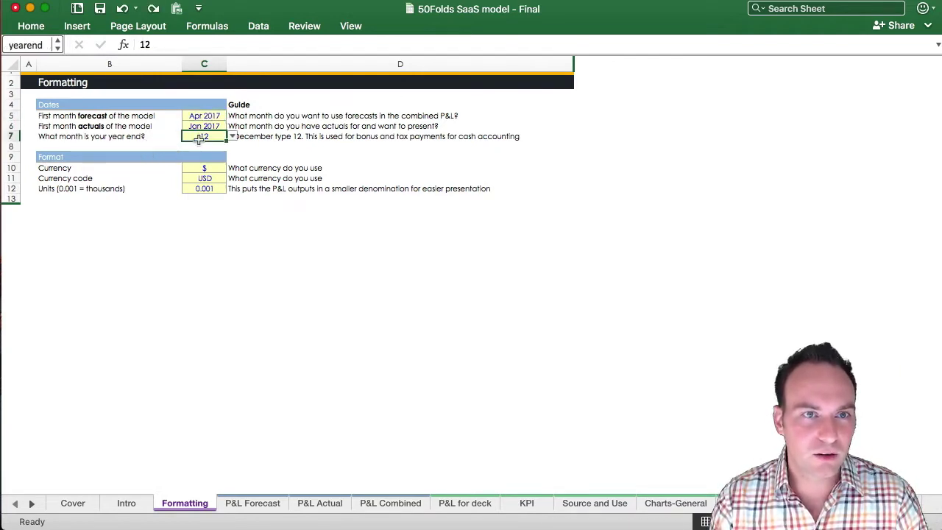
{"action": "left_click", "coordinate": [231, 136]}
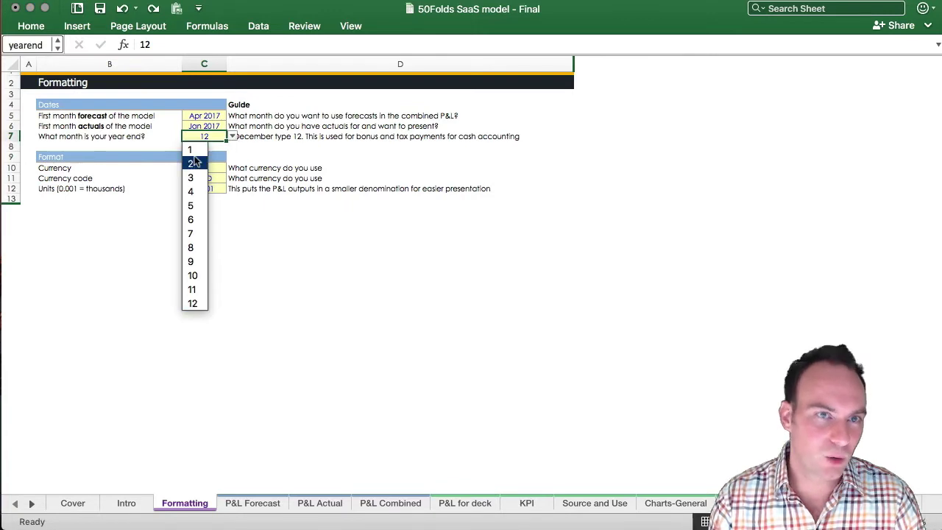
{"action": "left_click", "coordinate": [279, 135]}
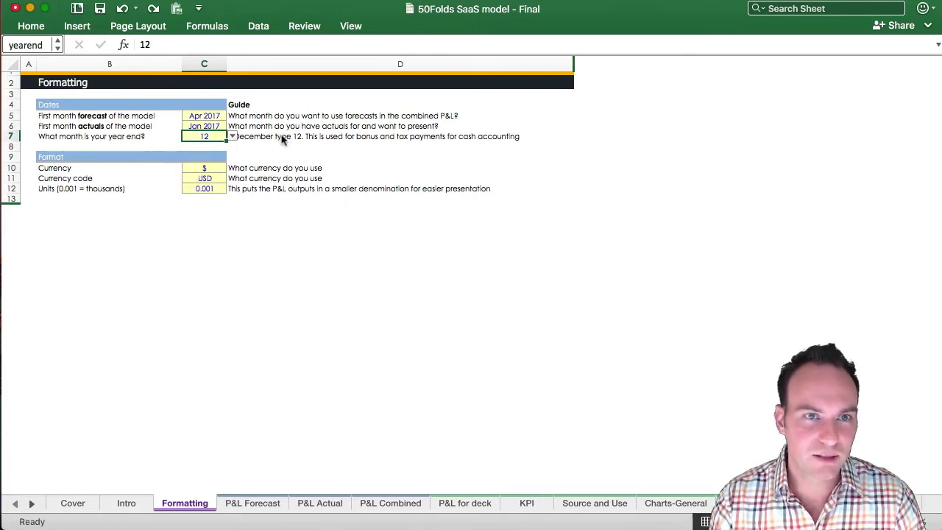
{"action": "left_click", "coordinate": [272, 137]}
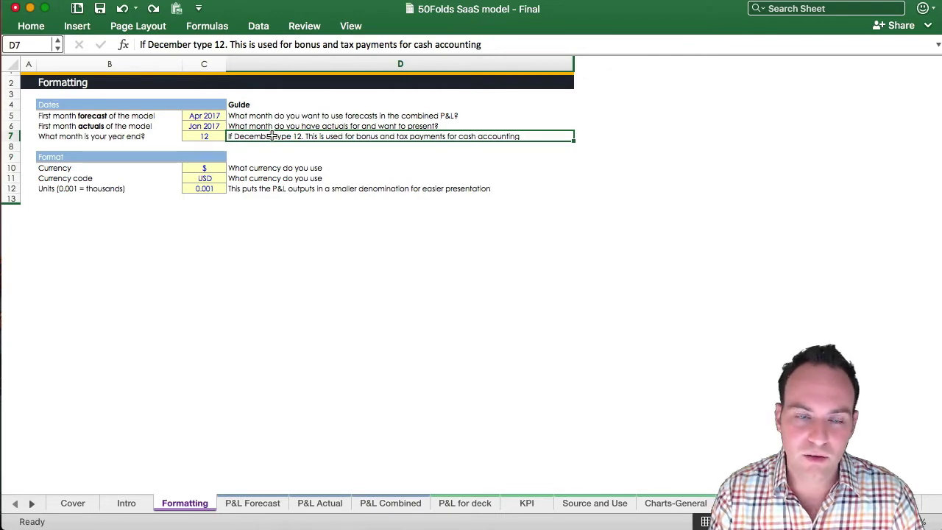
{"action": "key", "text": "ctrl+Page_Down"}
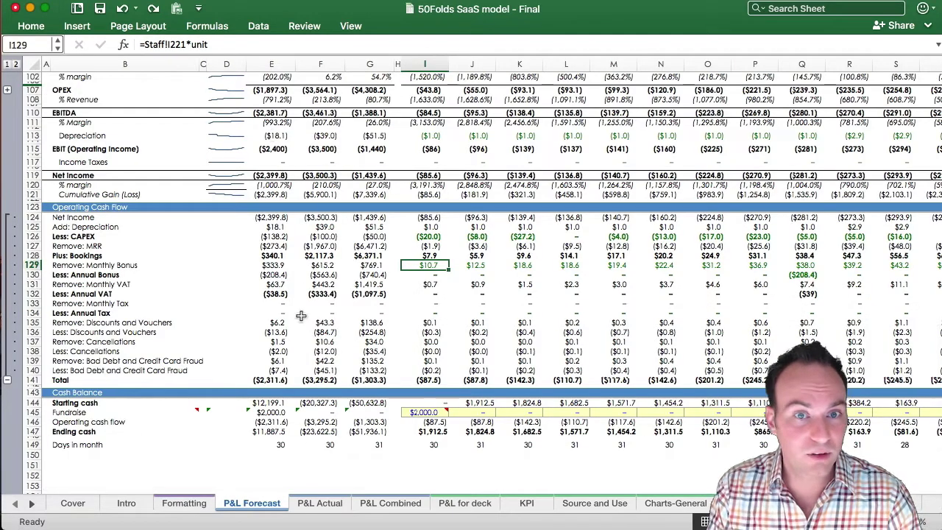
{"action": "left_click", "coordinate": [425, 276]}
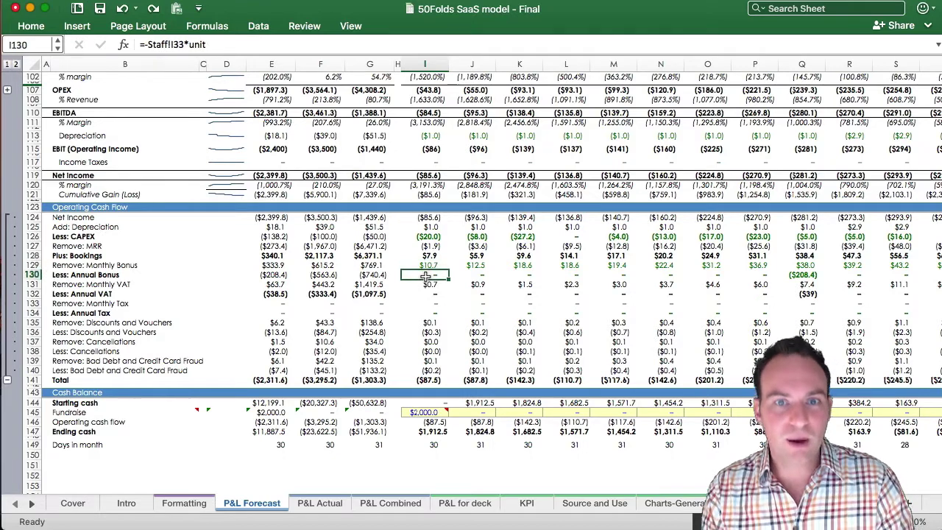
{"action": "key", "text": "Right"}
{"action": "key", "text": "Right"}
{"action": "key", "text": "Right"}
{"action": "key", "text": "Right"}
{"action": "key", "text": "Right"}
{"action": "key", "text": "Right"}
{"action": "key", "text": "Right"}
{"action": "key", "text": "Right"}
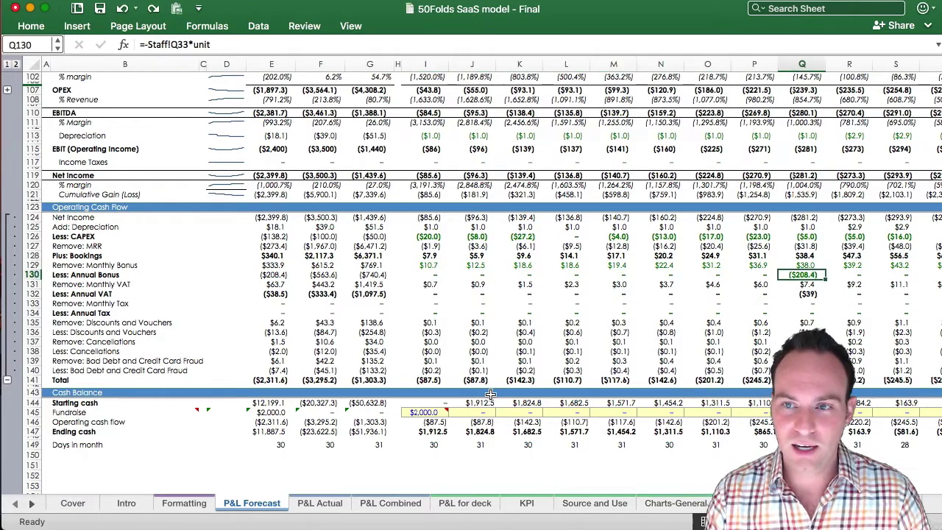
{"action": "key", "text": "Up"}
{"action": "key", "text": "shift+Left"}
{"action": "key", "text": "shift+Left"}
{"action": "key", "text": "shift+Left"}
{"action": "key", "text": "shift+Left"}
{"action": "key", "text": "shift+Left"}
{"action": "key", "text": "shift+Left"}
{"action": "key", "text": "shift+Left"}
{"action": "key", "text": "shift+Left"}
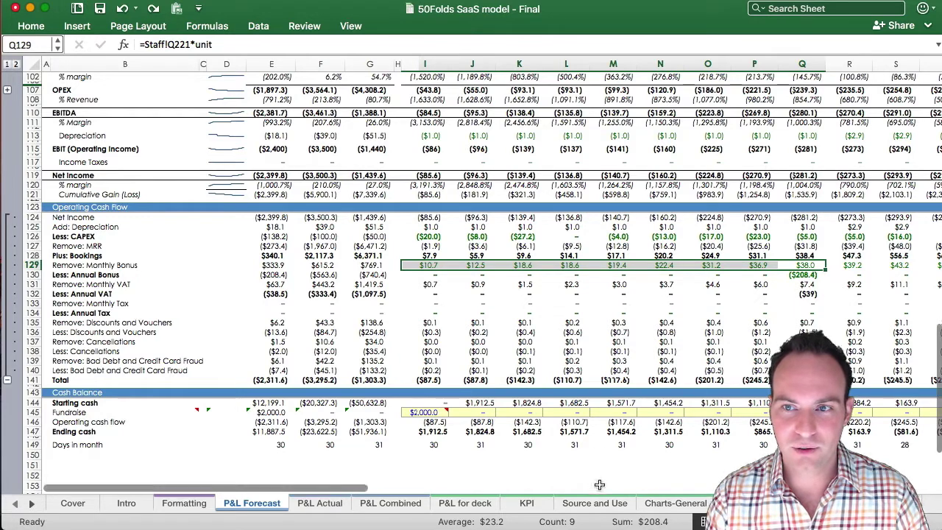
{"action": "left_click", "coordinate": [428, 283]}
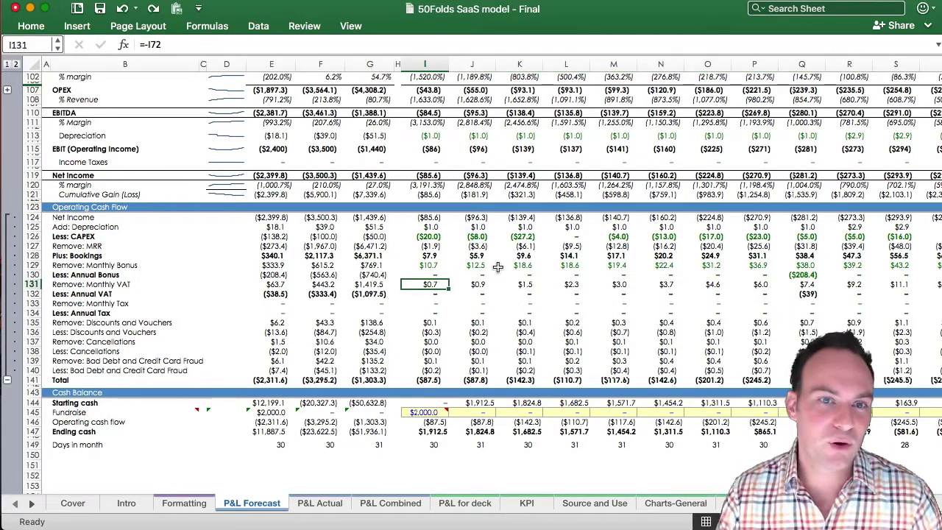
{"action": "key", "text": "Right"}
{"action": "key", "text": "Right"}
{"action": "key", "text": "Right"}
{"action": "key", "text": "Right"}
{"action": "key", "text": "Right"}
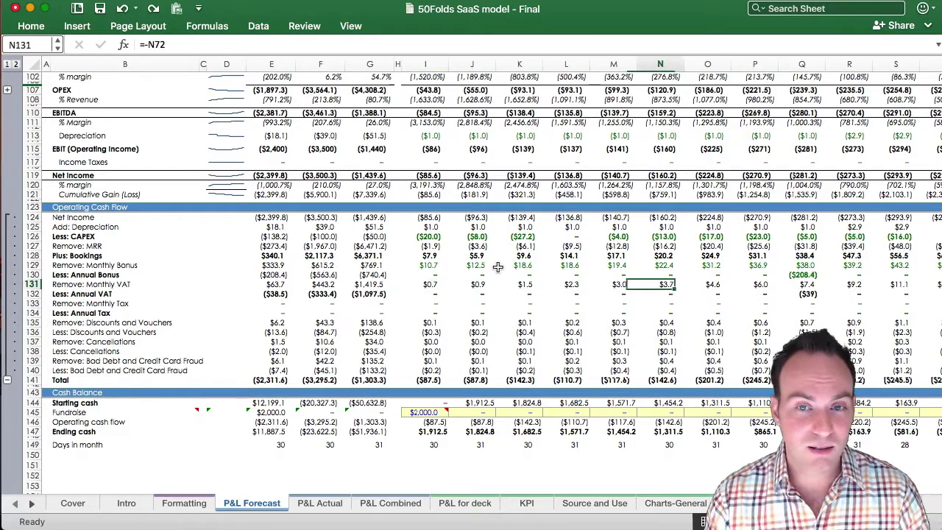
{"action": "key", "text": "Right"}
{"action": "key", "text": "Right"}
{"action": "key", "text": "Right"}
{"action": "key", "text": "Down"}
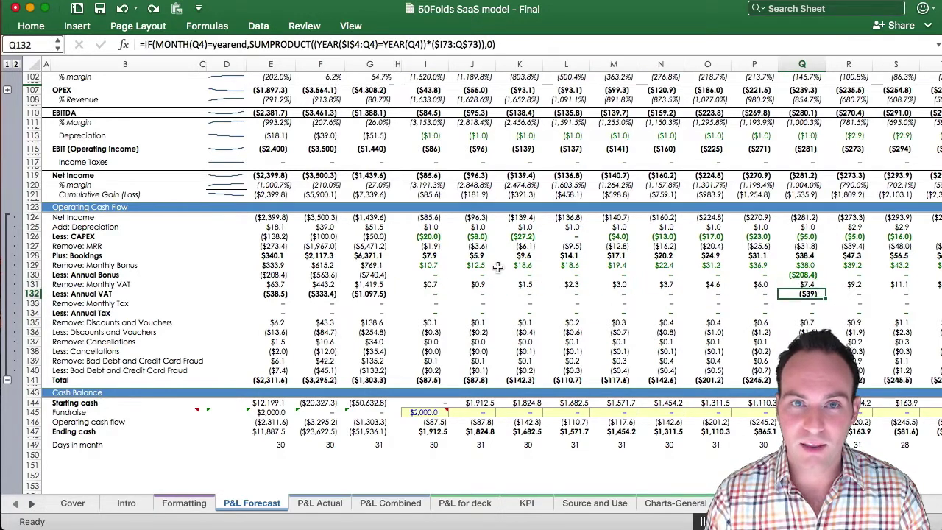
{"action": "key", "text": "Up"}
{"action": "key", "text": "shift+Left"}
{"action": "key", "text": "shift+Left"}
{"action": "key", "text": "shift+Left"}
{"action": "key", "text": "shift+Left"}
{"action": "key", "text": "shift+Left"}
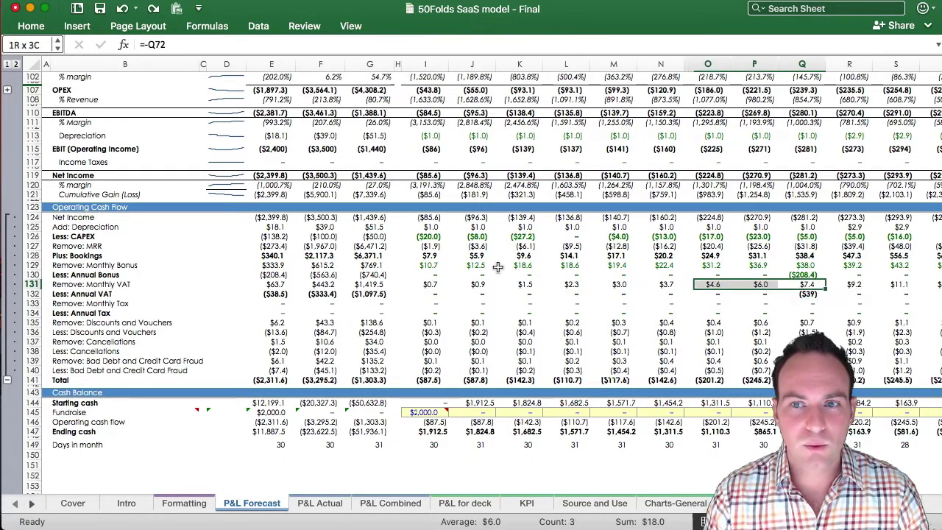
{"action": "key", "text": "shift+Left"}
{"action": "key", "text": "shift+Left"}
{"action": "key", "text": "shift+Left"}
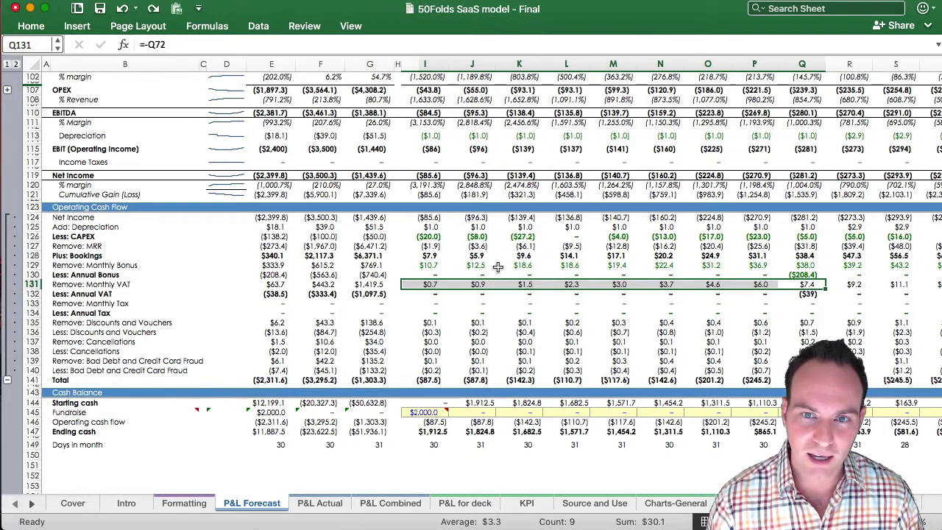
{"action": "key", "text": "Down"}
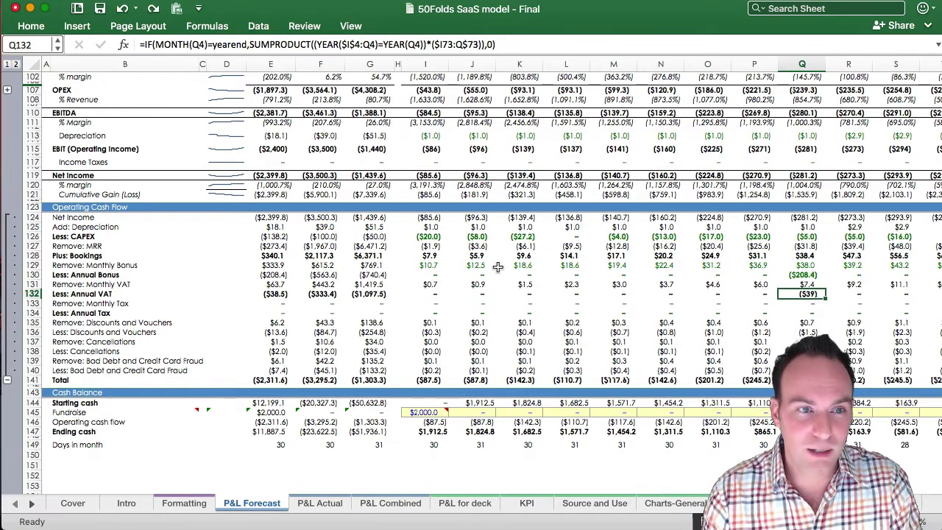
{"action": "key", "text": "Left"}
{"action": "key", "text": "Left"}
{"action": "key", "text": "Down"}
{"action": "key", "text": "Left"}
{"action": "key", "text": "Left"}
{"action": "key", "text": "Left"}
{"action": "key", "text": "Left"}
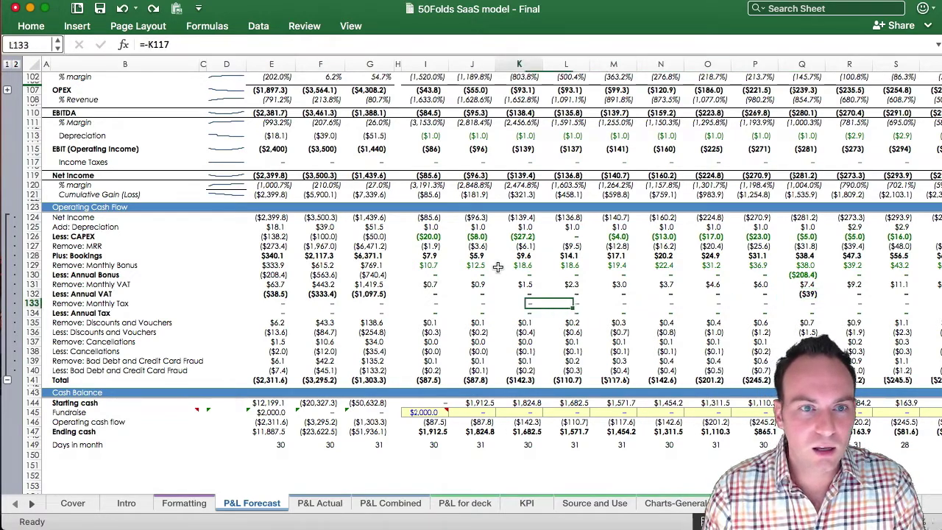
{"action": "key", "text": "Left"}
{"action": "key", "text": "Left"}
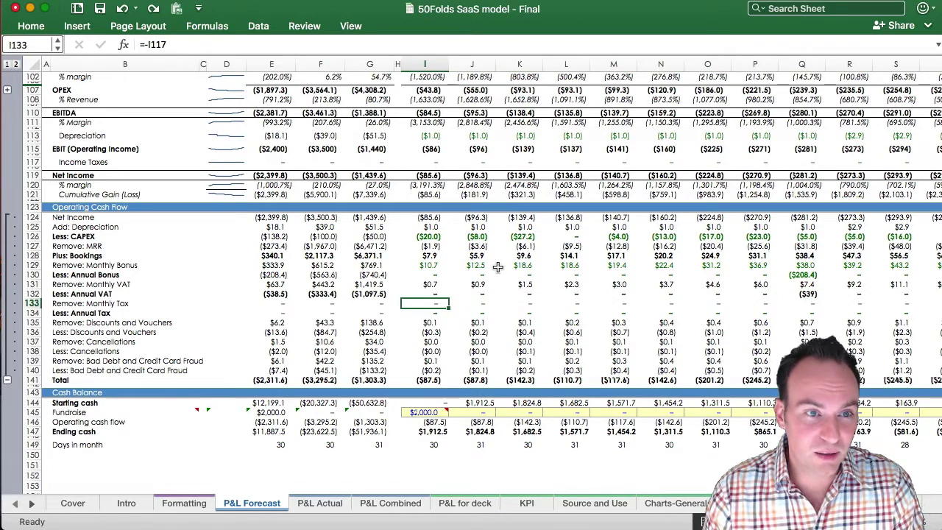
{"action": "key", "text": "Down"}
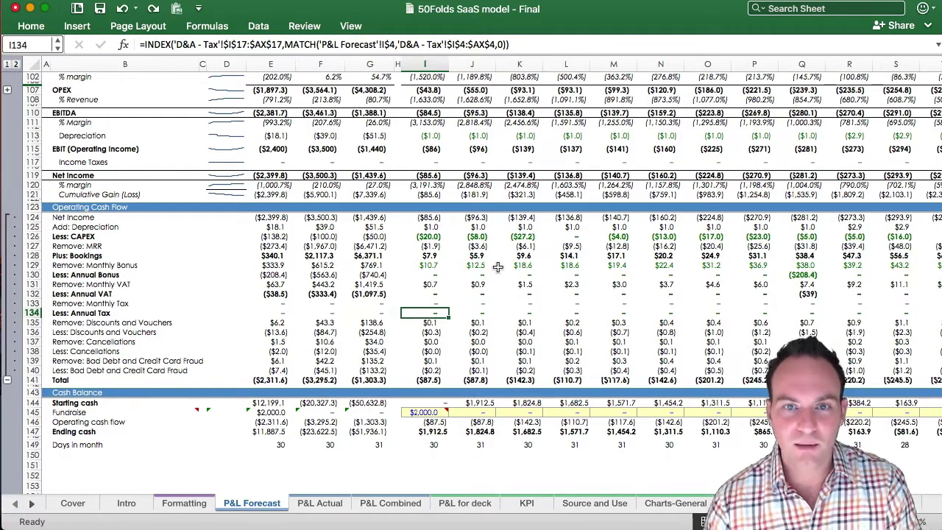
{"action": "key", "text": "ctrl+Right"}
{"action": "key", "text": "ctrl+Left"}
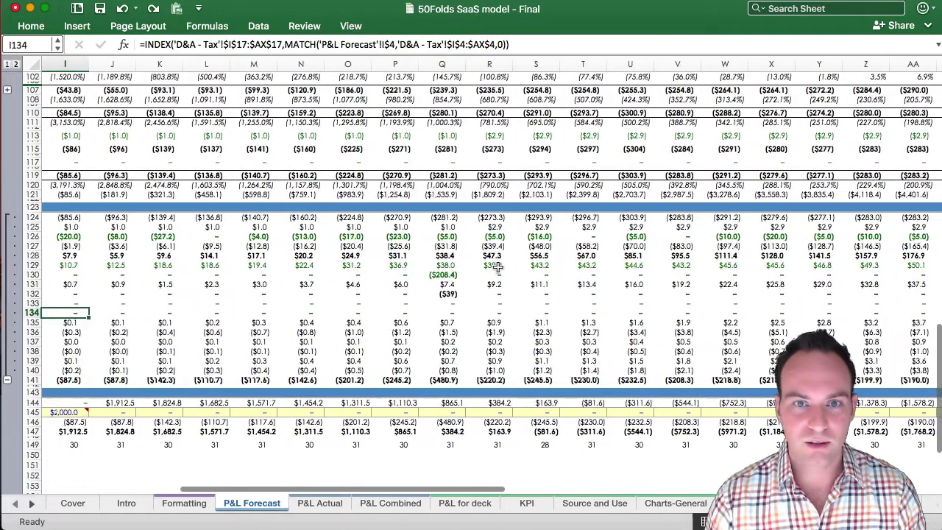
{"action": "key", "text": "ctrl+Left"}
{"action": "key", "text": "ctrl+Left"}
{"action": "key", "text": "ctrl+Left"}
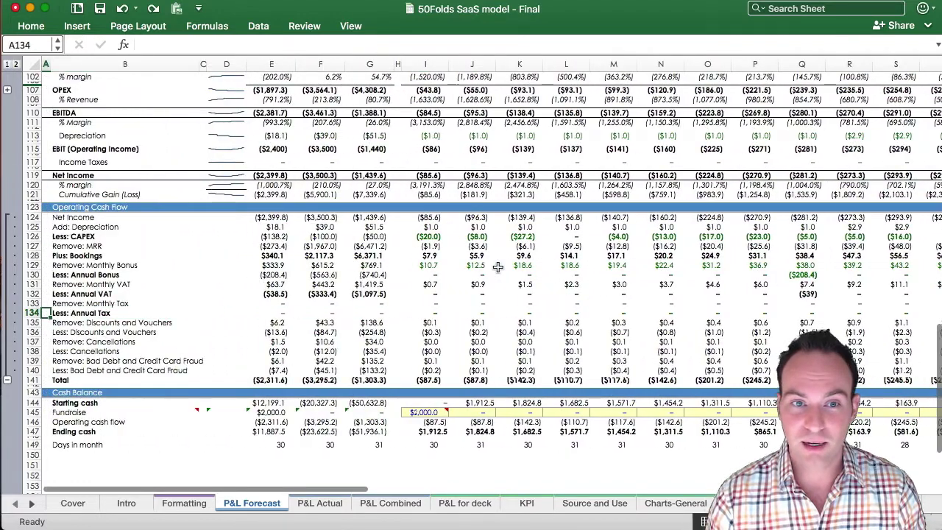
{"action": "key", "text": "Right"}
{"action": "key", "text": "Right"}
{"action": "key", "text": "Right"}
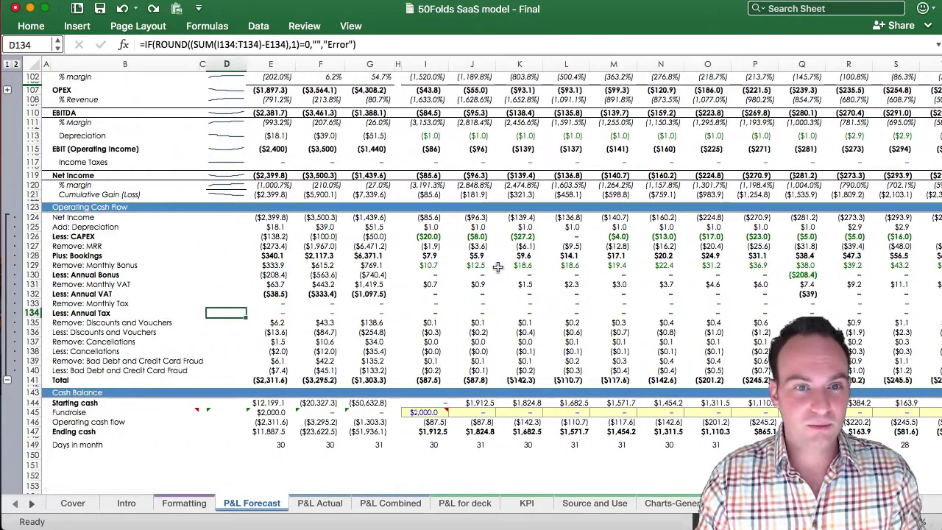
{"action": "key", "text": "Right"}
{"action": "key", "text": "Right"}
{"action": "key", "text": "Right"}
{"action": "key", "text": "Right"}
{"action": "key", "text": "Right"}
{"action": "key", "text": "Down"}
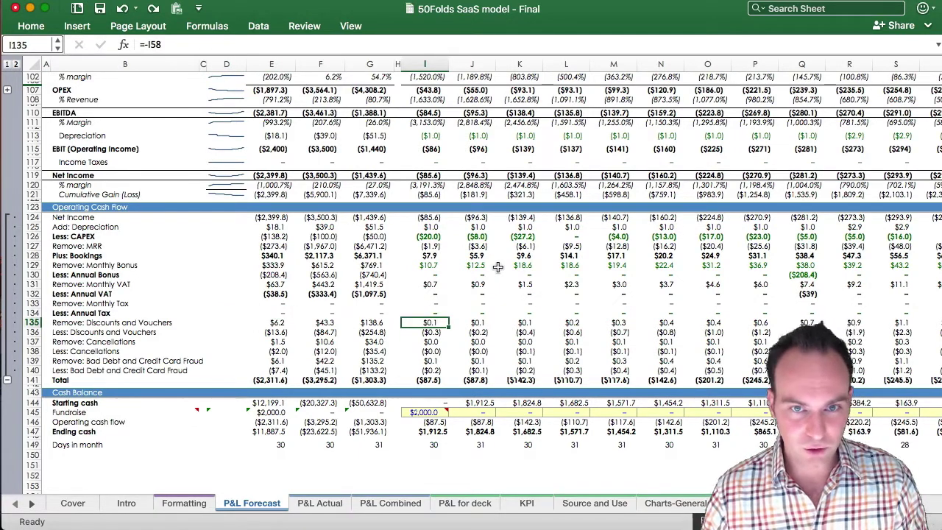
{"action": "key", "text": "Down"}
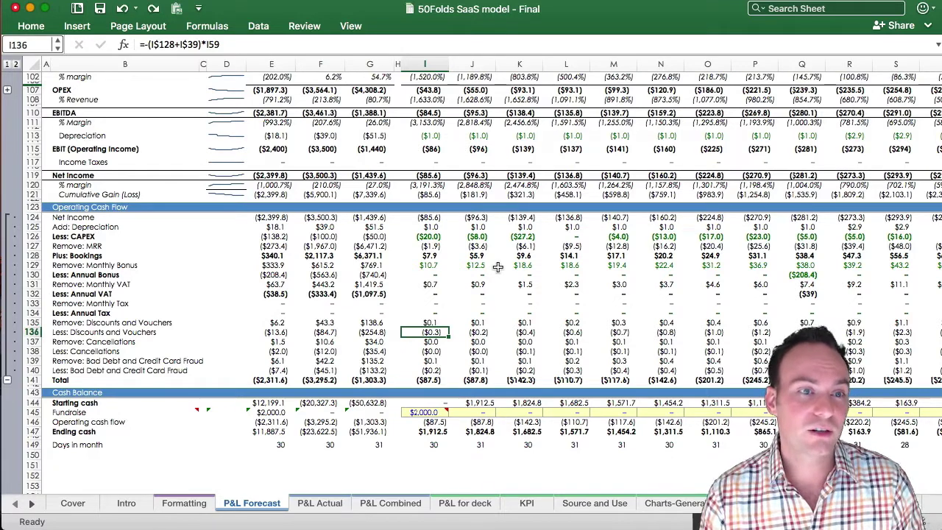
{"action": "key", "text": "Down"}
{"action": "key", "text": "Down"}
{"action": "key", "text": "Down"}
{"action": "key", "text": "Down"}
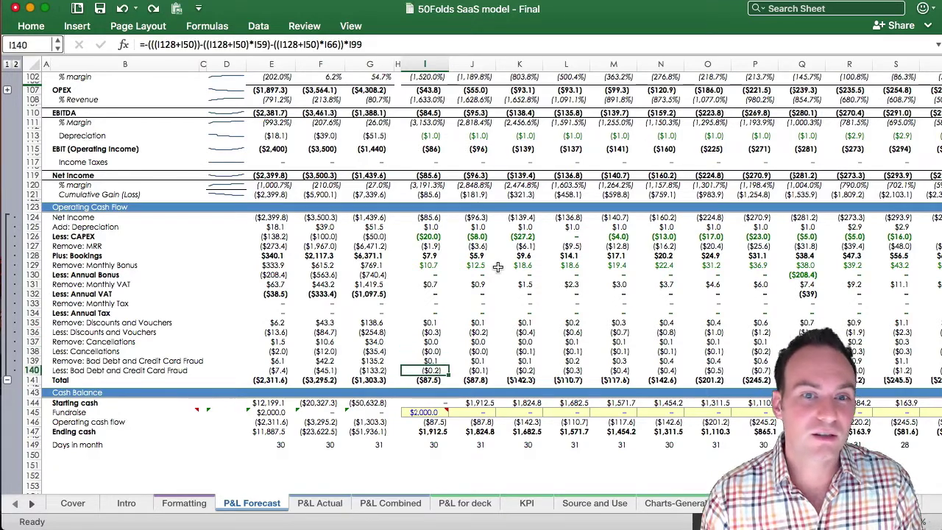
{"action": "key", "text": "Down"}
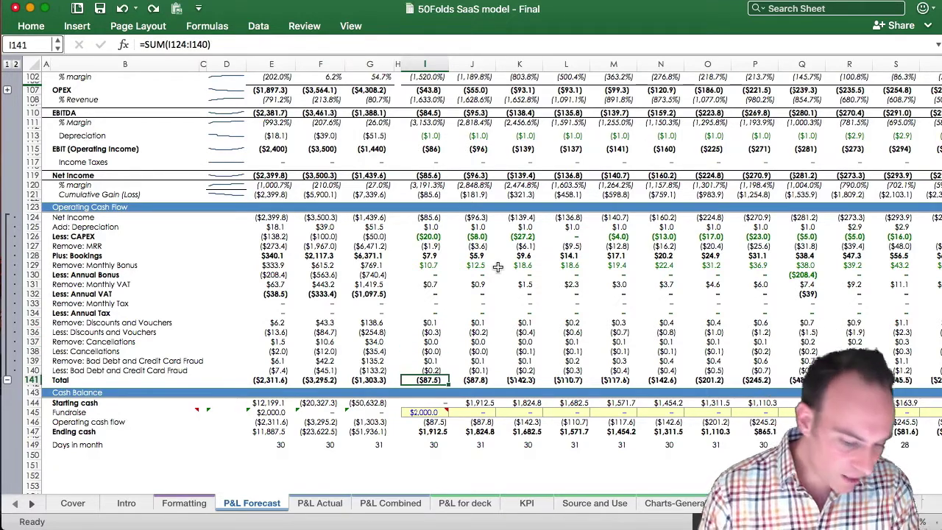
{"action": "key", "text": "F2"}
{"action": "key", "text": "Escape"}
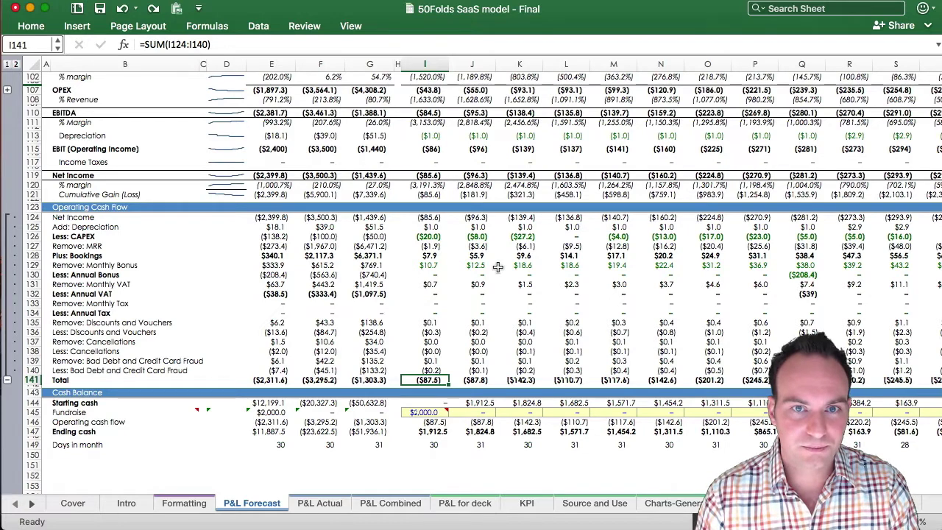
{"action": "key", "text": "Down"}
{"action": "scroll", "coordinate": [421, 388], "scroll_direction": "down", "scroll_amount": 5}
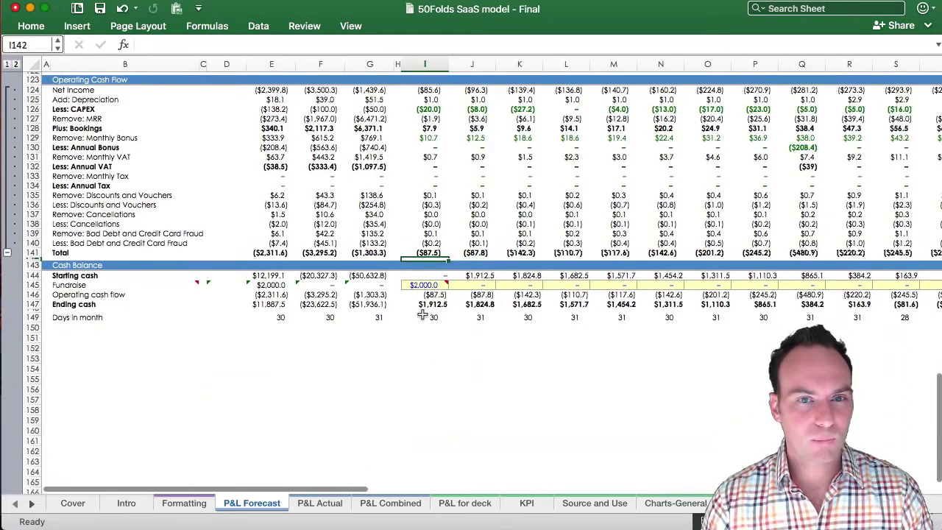
Move the $2,000 fundraise from I145 to Aug 17 in M145 and check ending cash
{"action": "left_click", "coordinate": [425, 275]}
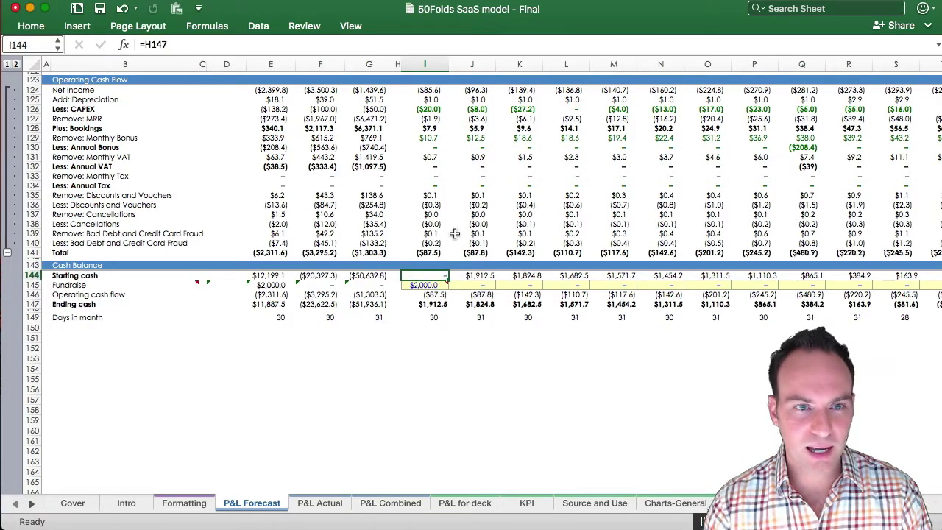
{"action": "key", "text": "Down"}
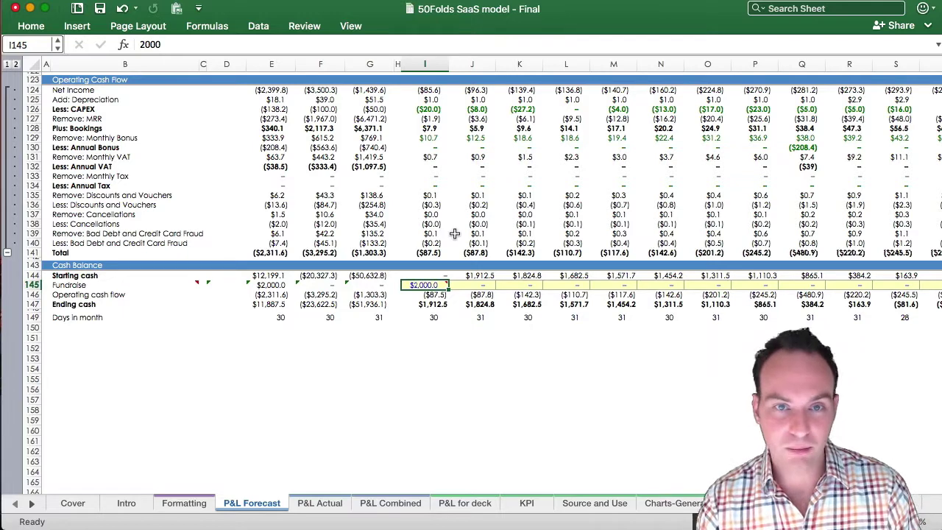
{"action": "key", "text": "ctrl+c"}
{"action": "key", "text": "Right"}
{"action": "key", "text": "Right"}
{"action": "key", "text": "Right"}
{"action": "key", "text": "Right"}
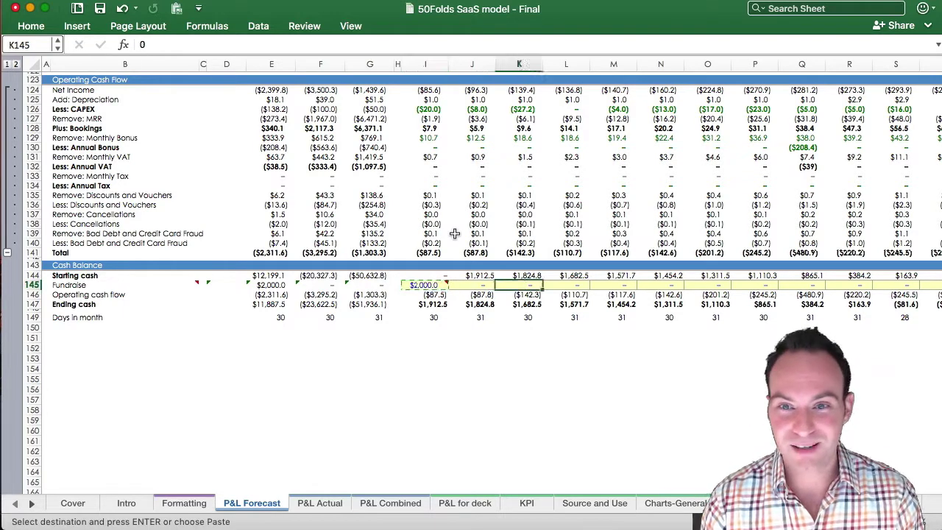
{"action": "key", "text": "ctrl+v"}
{"action": "key", "text": "Left"}
{"action": "key", "text": "Left"}
{"action": "key", "text": "Left"}
{"action": "key", "text": "Left"}
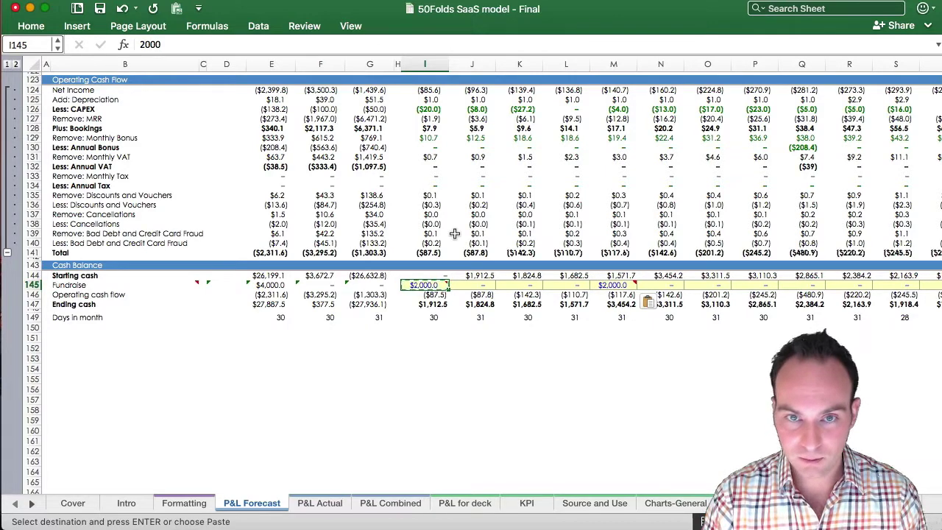
{"action": "key", "text": "Delete"}
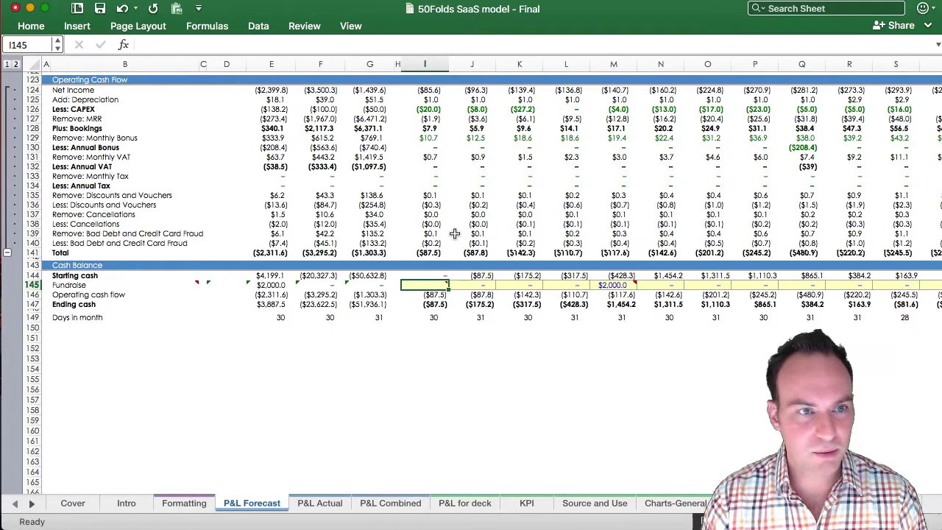
{"action": "key", "text": "Down"}
{"action": "key", "text": "Down"}
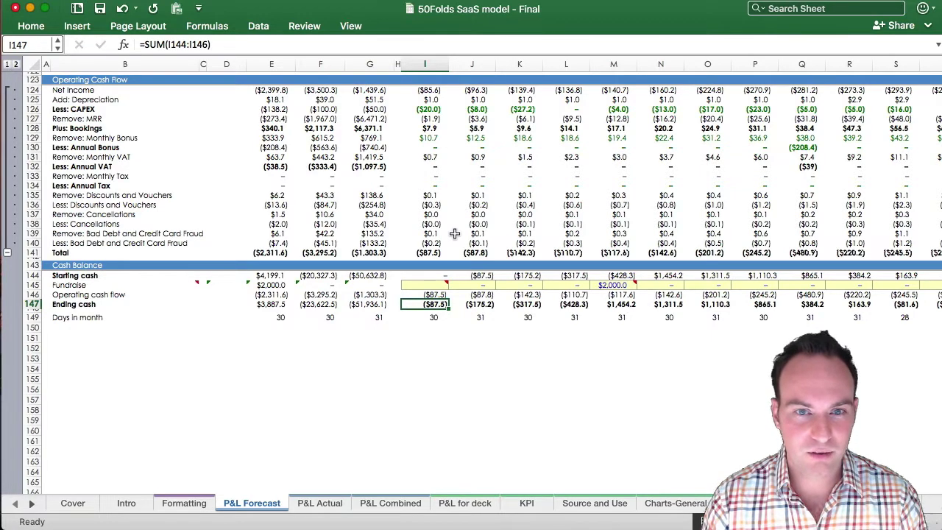
{"action": "key", "text": "Right"}
{"action": "key", "text": "Right"}
{"action": "key", "text": "Right"}
{"action": "key", "text": "Right"}
Copy the fundraise back into Apr 17 (I145) and enter 0 in M145
{"action": "key", "text": "Up"}
{"action": "key", "text": "Up"}
{"action": "key", "text": "cmd+c"}
{"action": "key", "text": "Left"}
{"action": "key", "text": "Left"}
{"action": "key", "text": "Left"}
{"action": "key", "text": "Left"}
{"action": "key", "text": "cmd+v"}
{"action": "key", "text": "Right"}
{"action": "key", "text": "Right"}
{"action": "key", "text": "Right"}
{"action": "key", "text": "Right"}
{"action": "type", "text": "0"}
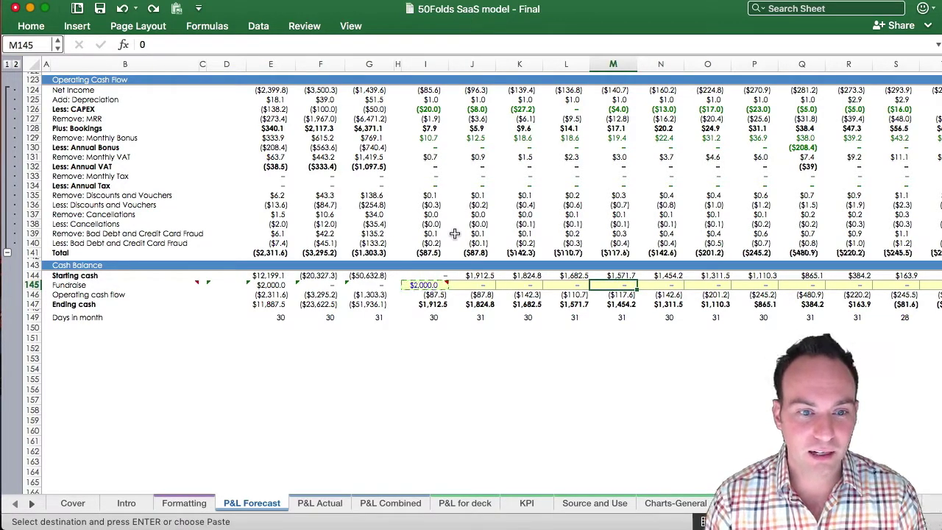
Return to the top of the sheet and inspect the first month's Gross Revenue formula
{"action": "scroll", "coordinate": [454, 232], "scroll_direction": "up", "scroll_amount": 20}
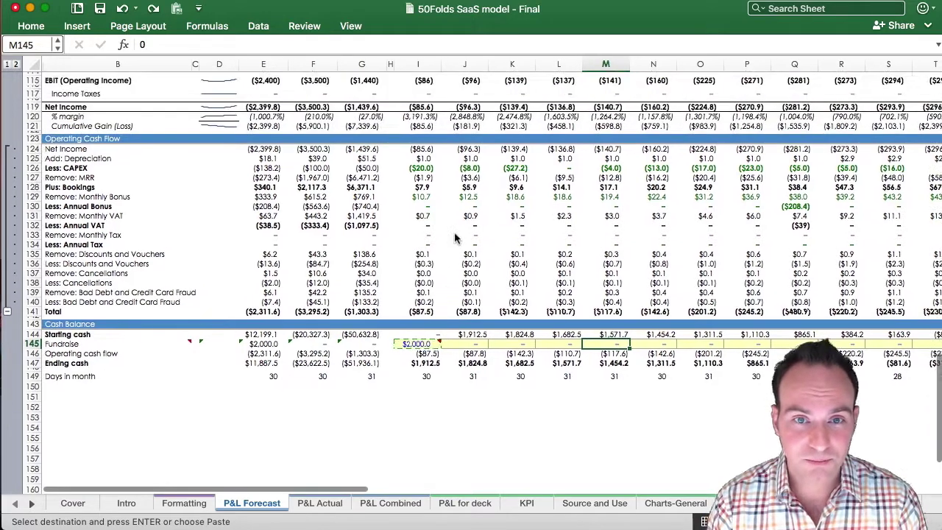
{"action": "scroll", "coordinate": [454, 231], "scroll_direction": "up", "scroll_amount": 10}
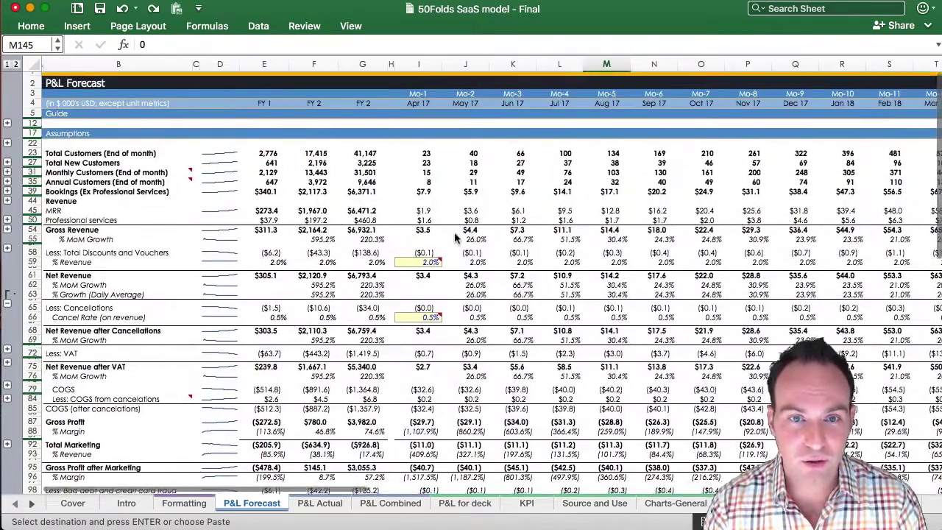
{"action": "left_click", "coordinate": [404, 228]}
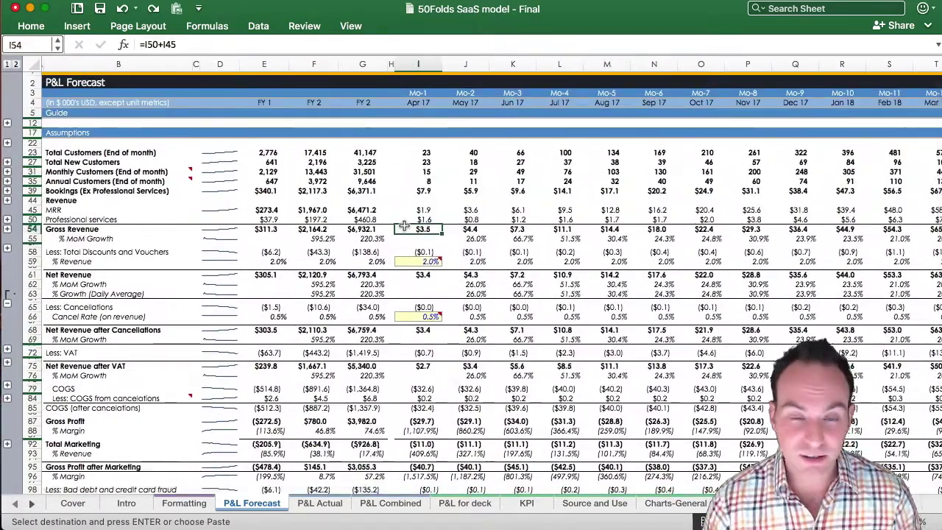